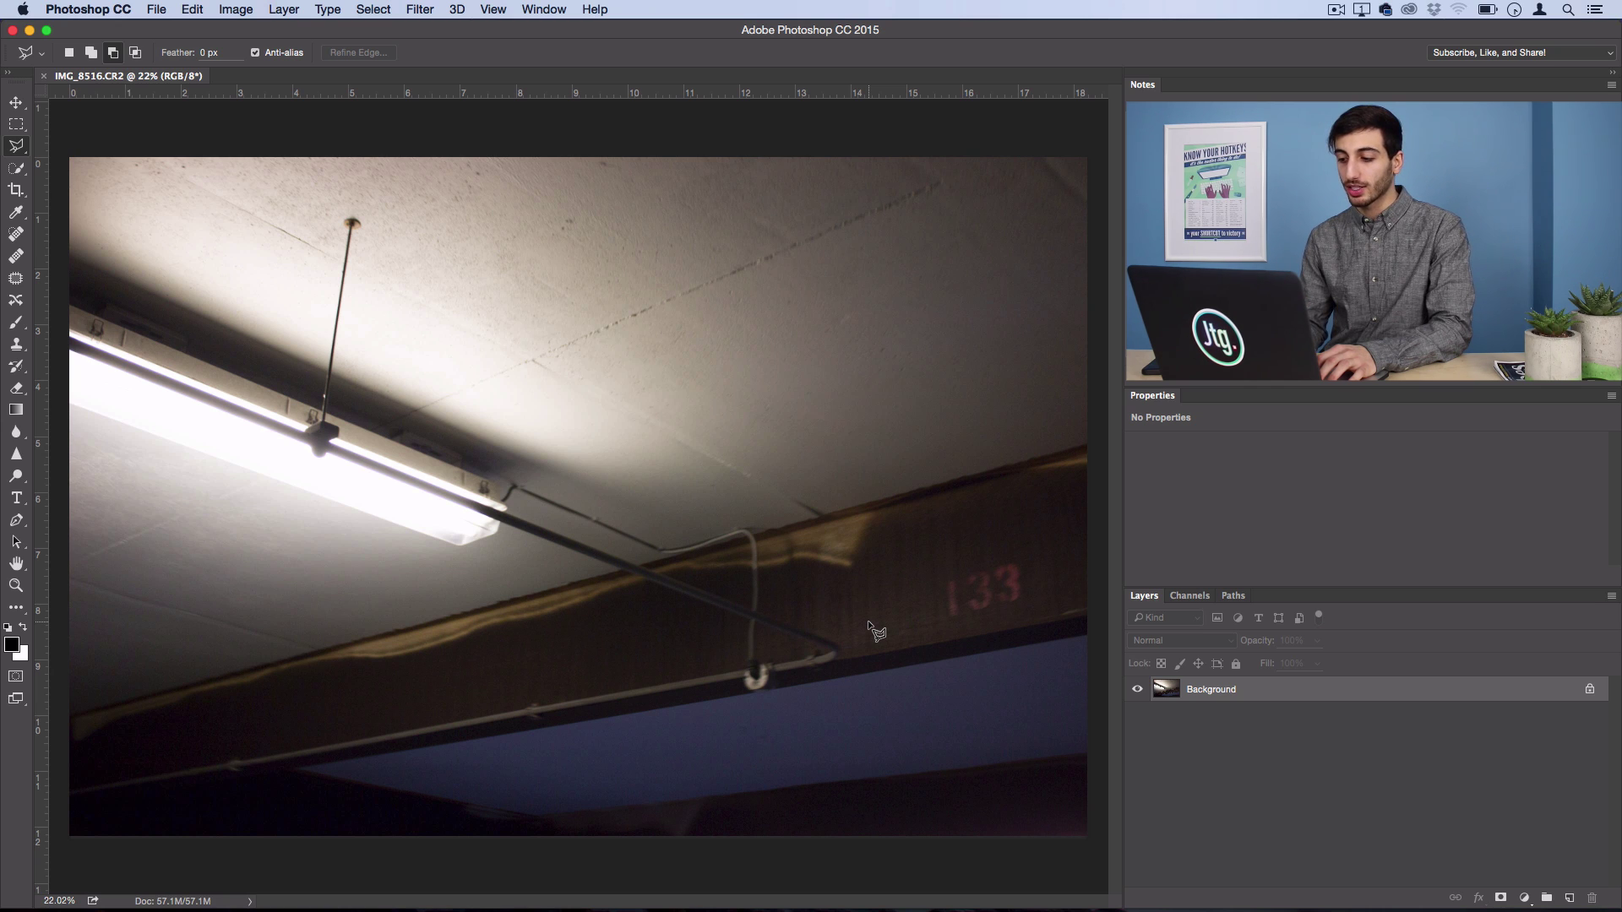
- Apply Lens Correction with a custom Vignette Amount of -49 to darken the corners
{"action": "left_click", "coordinate": [419, 9]}
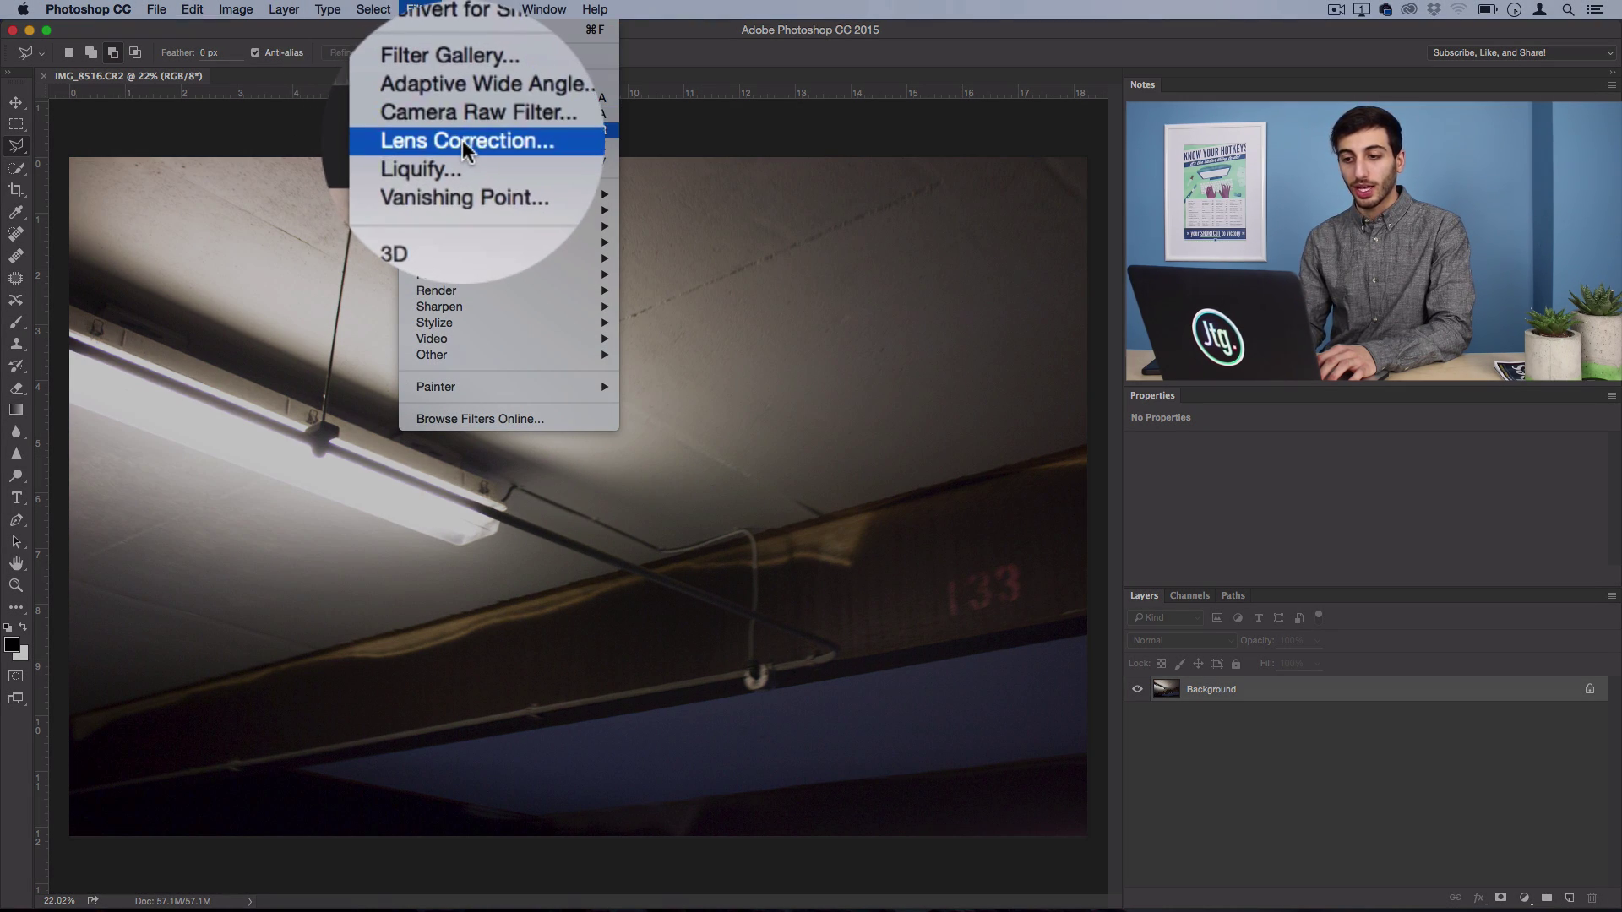
{"action": "left_click", "coordinate": [463, 140]}
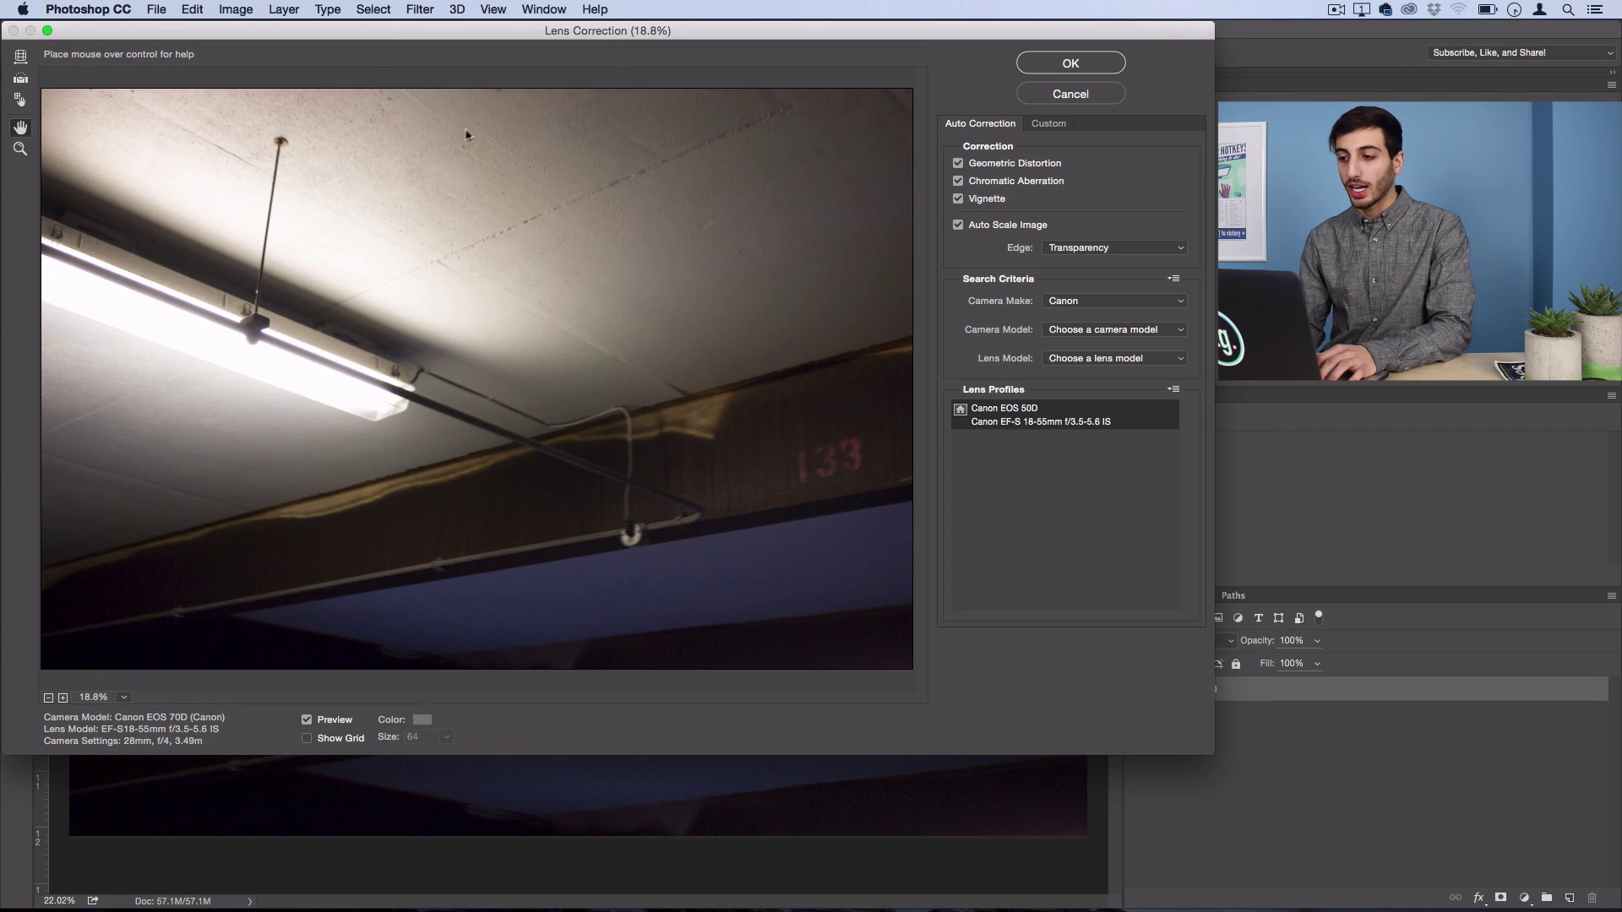
{"action": "left_click", "coordinate": [1048, 123]}
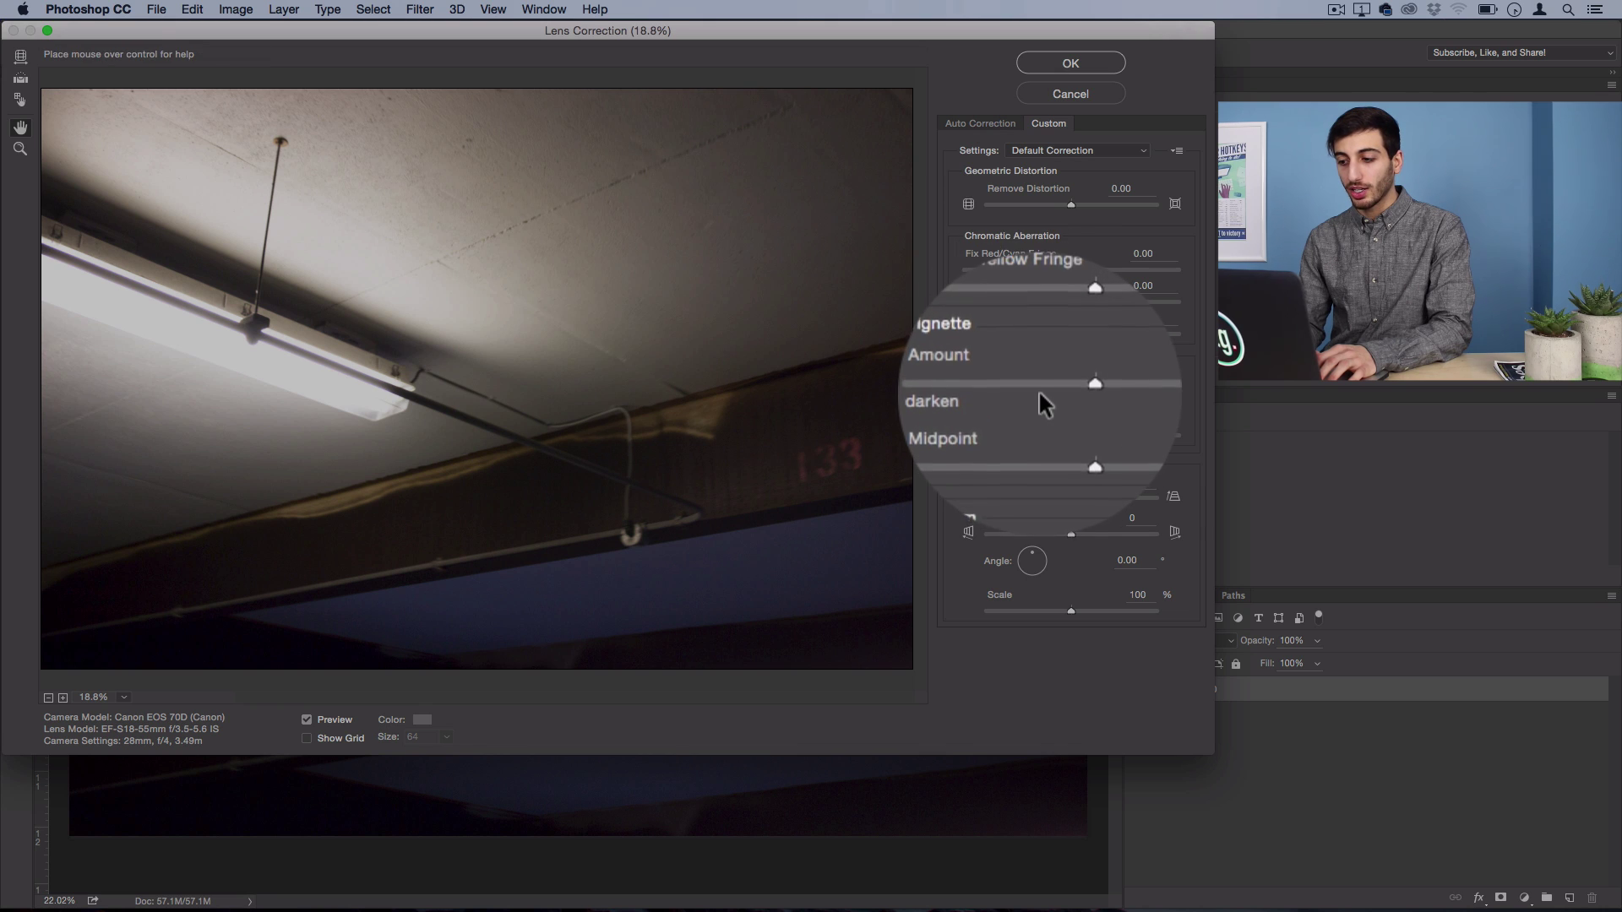
{"action": "left_click", "coordinate": [1035, 388]}
{"action": "left_click_drag", "start_coordinate": [1035, 388], "coordinate": [1017, 389]}
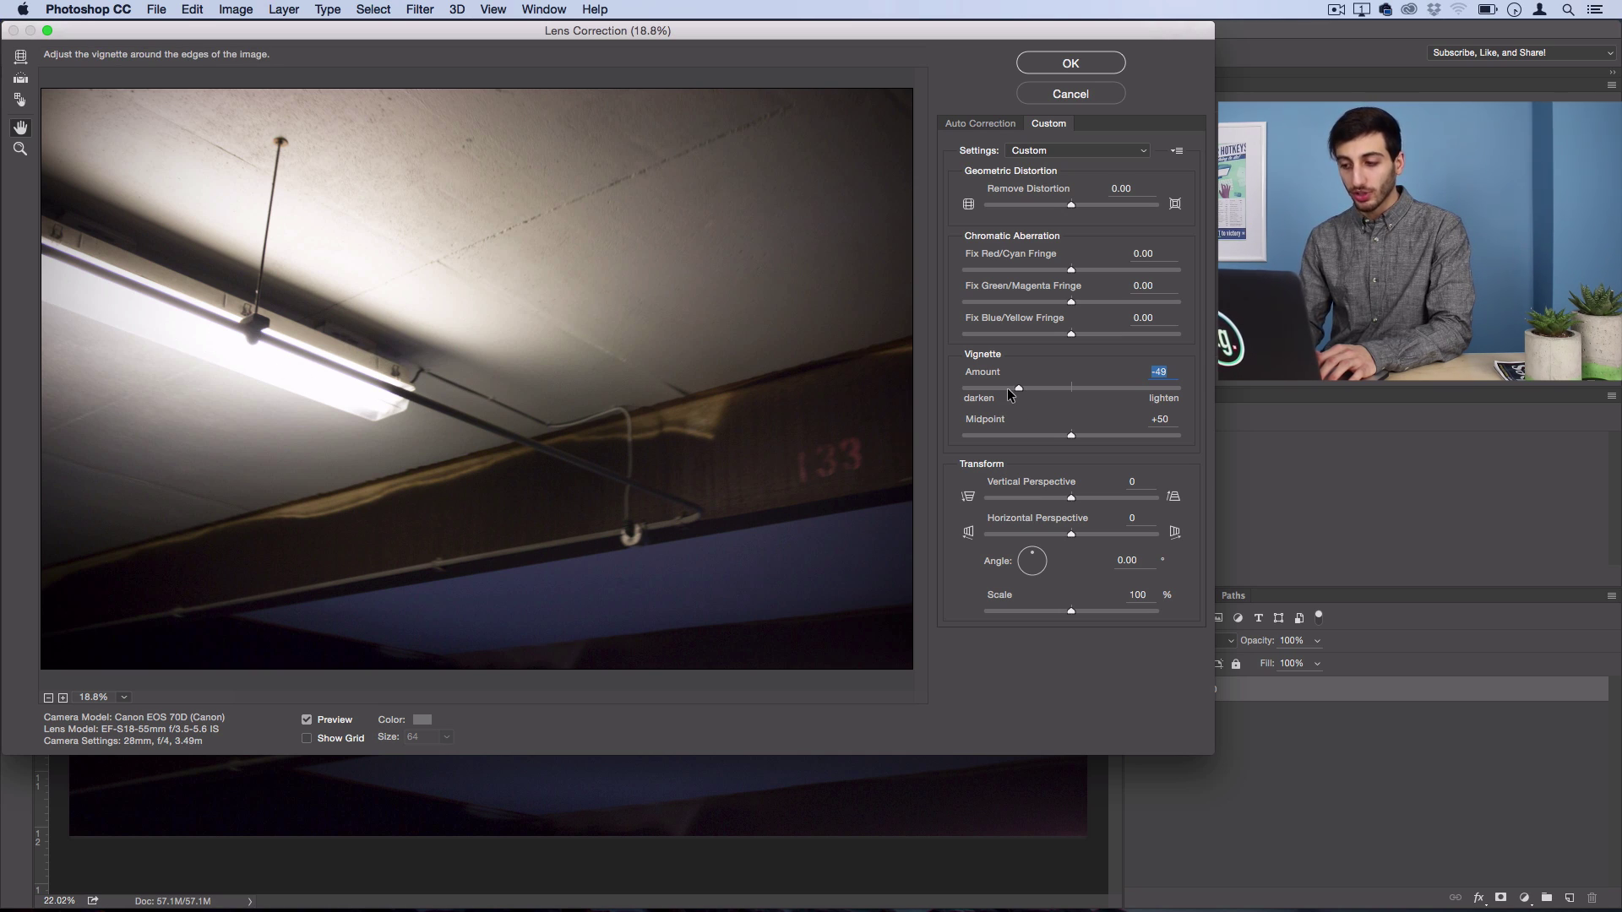
{"action": "left_click", "coordinate": [1061, 62]}
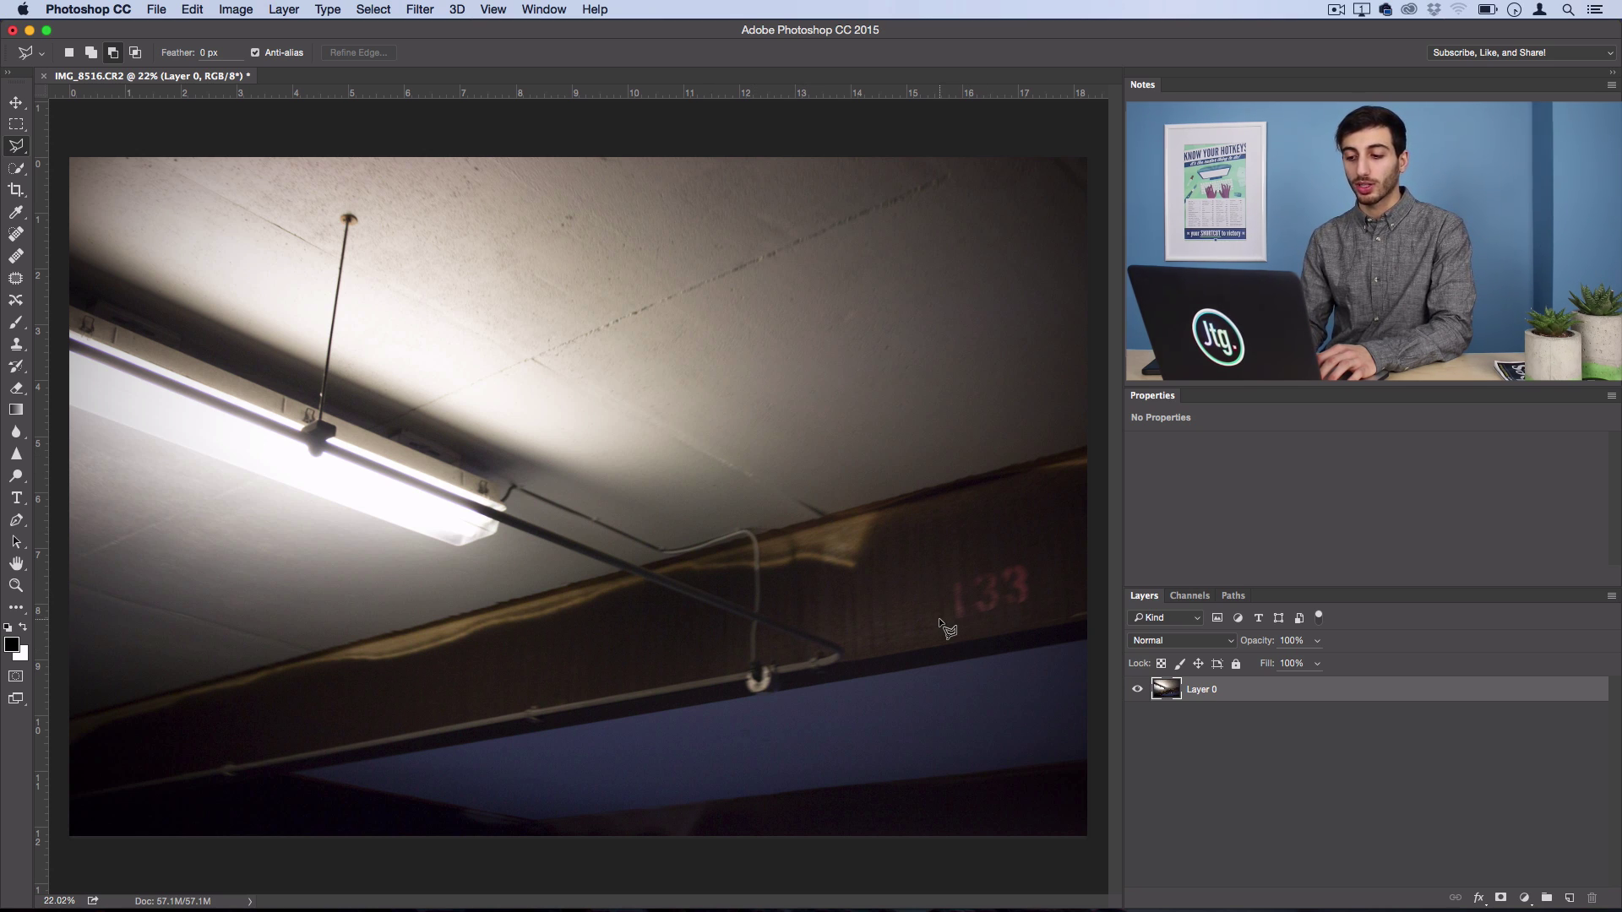
- Convert Layer 0 into an embedded Smart Object from its context menu
{"action": "right_click", "coordinate": [1210, 689]}
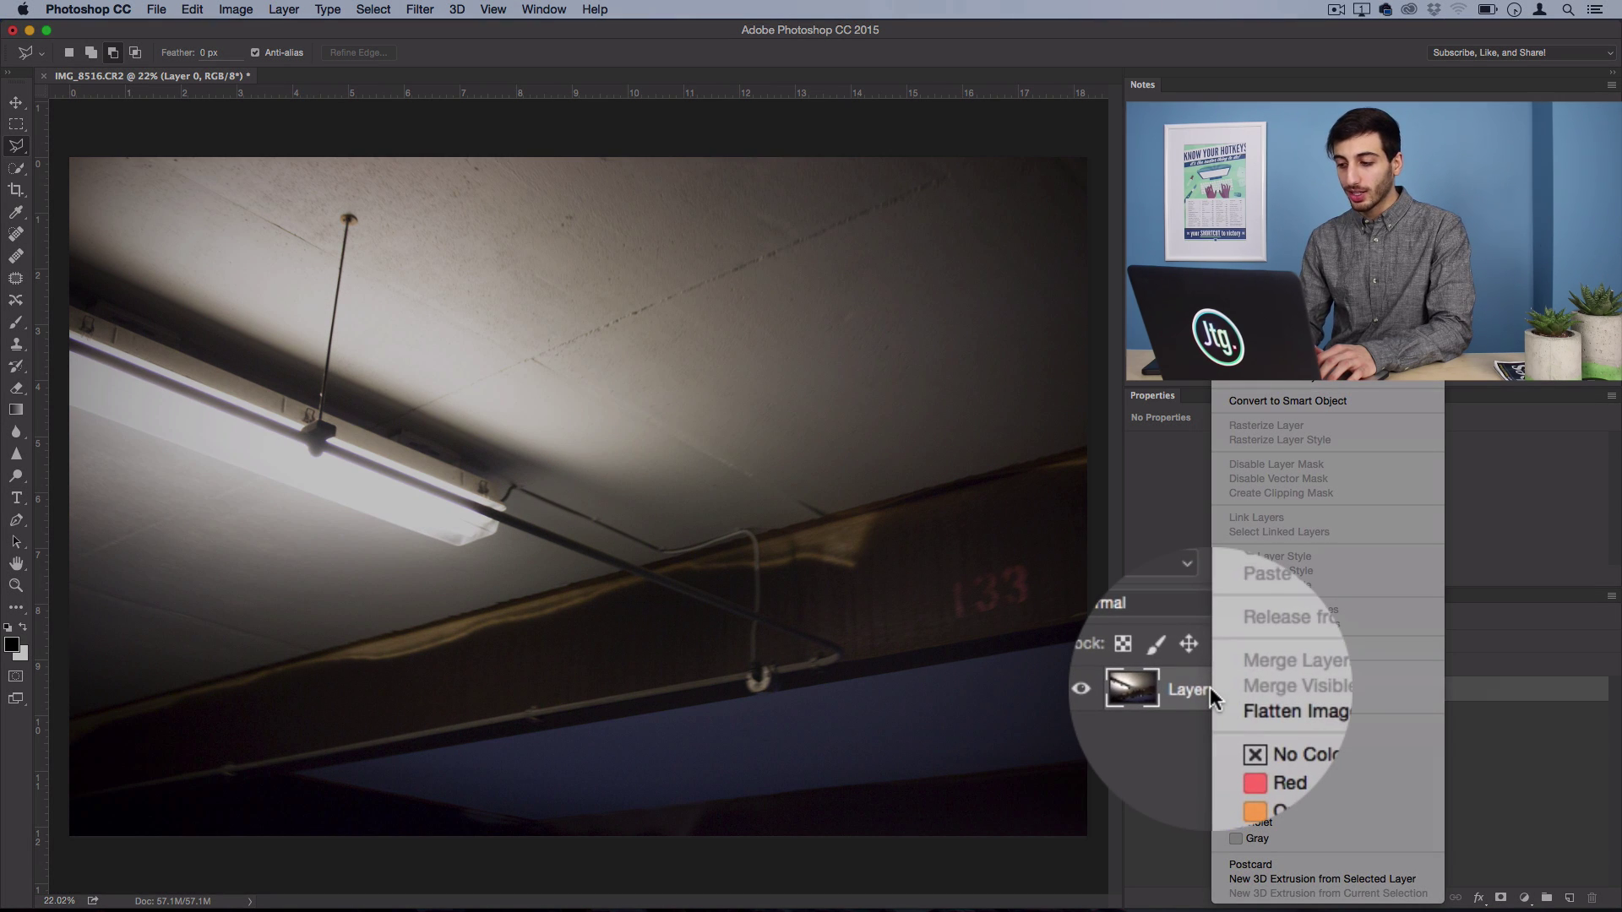
{"action": "left_click", "coordinate": [1291, 399]}
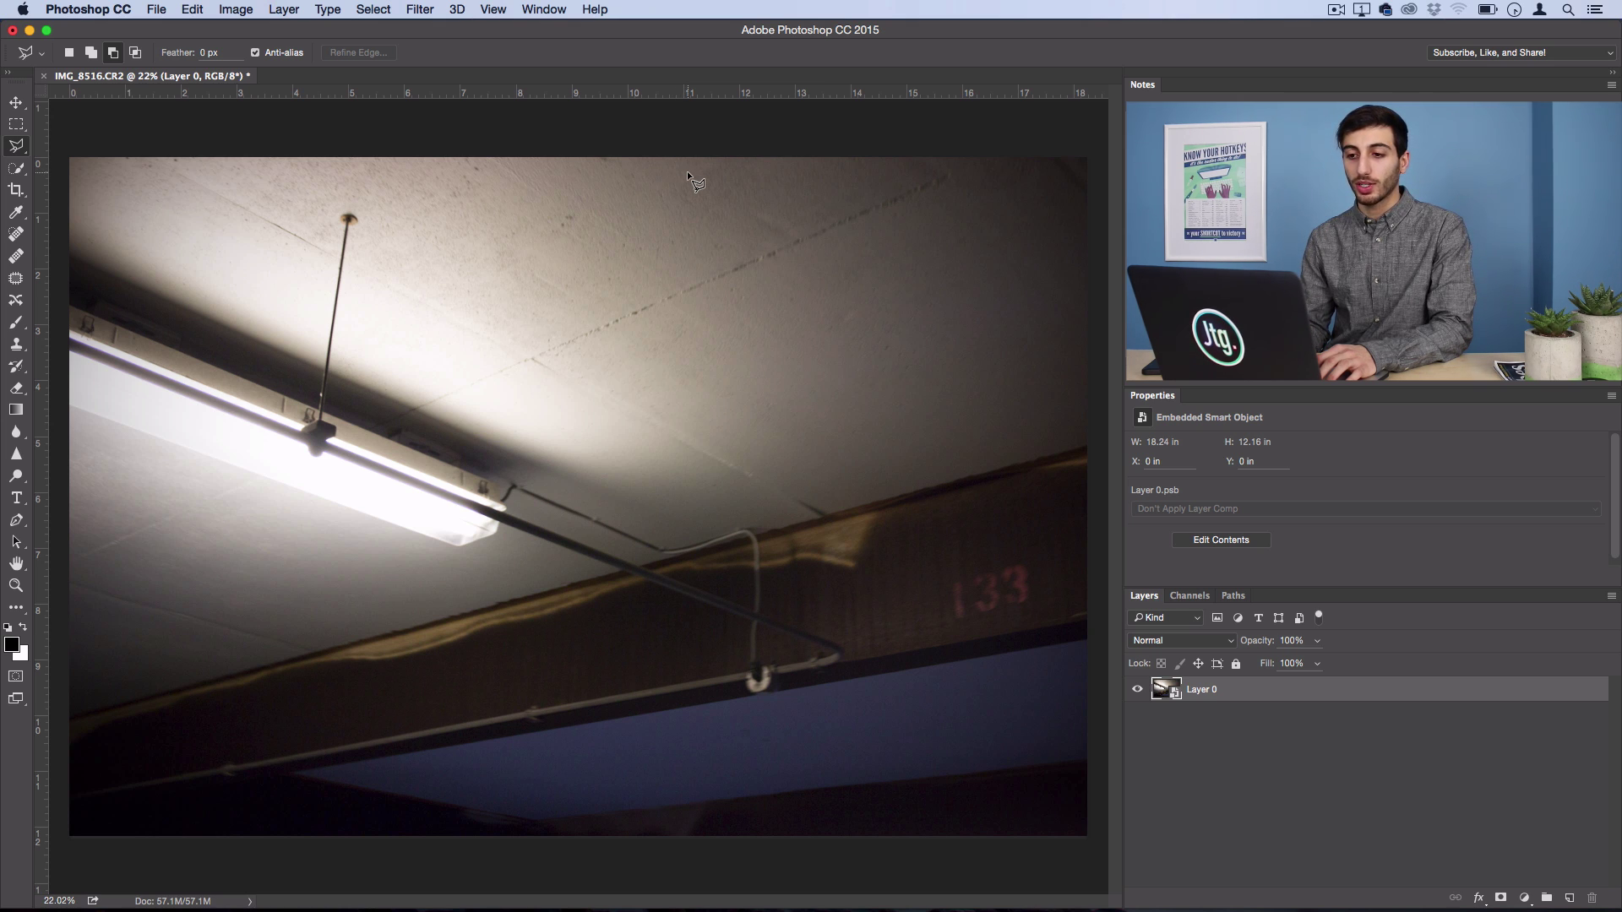
- Add uniform monochromatic noise at 30.68% as a smart filter, then review its settings unchanged
{"action": "left_click", "coordinate": [420, 9]}
{"action": "mouse_move", "coordinate": [495, 262]}
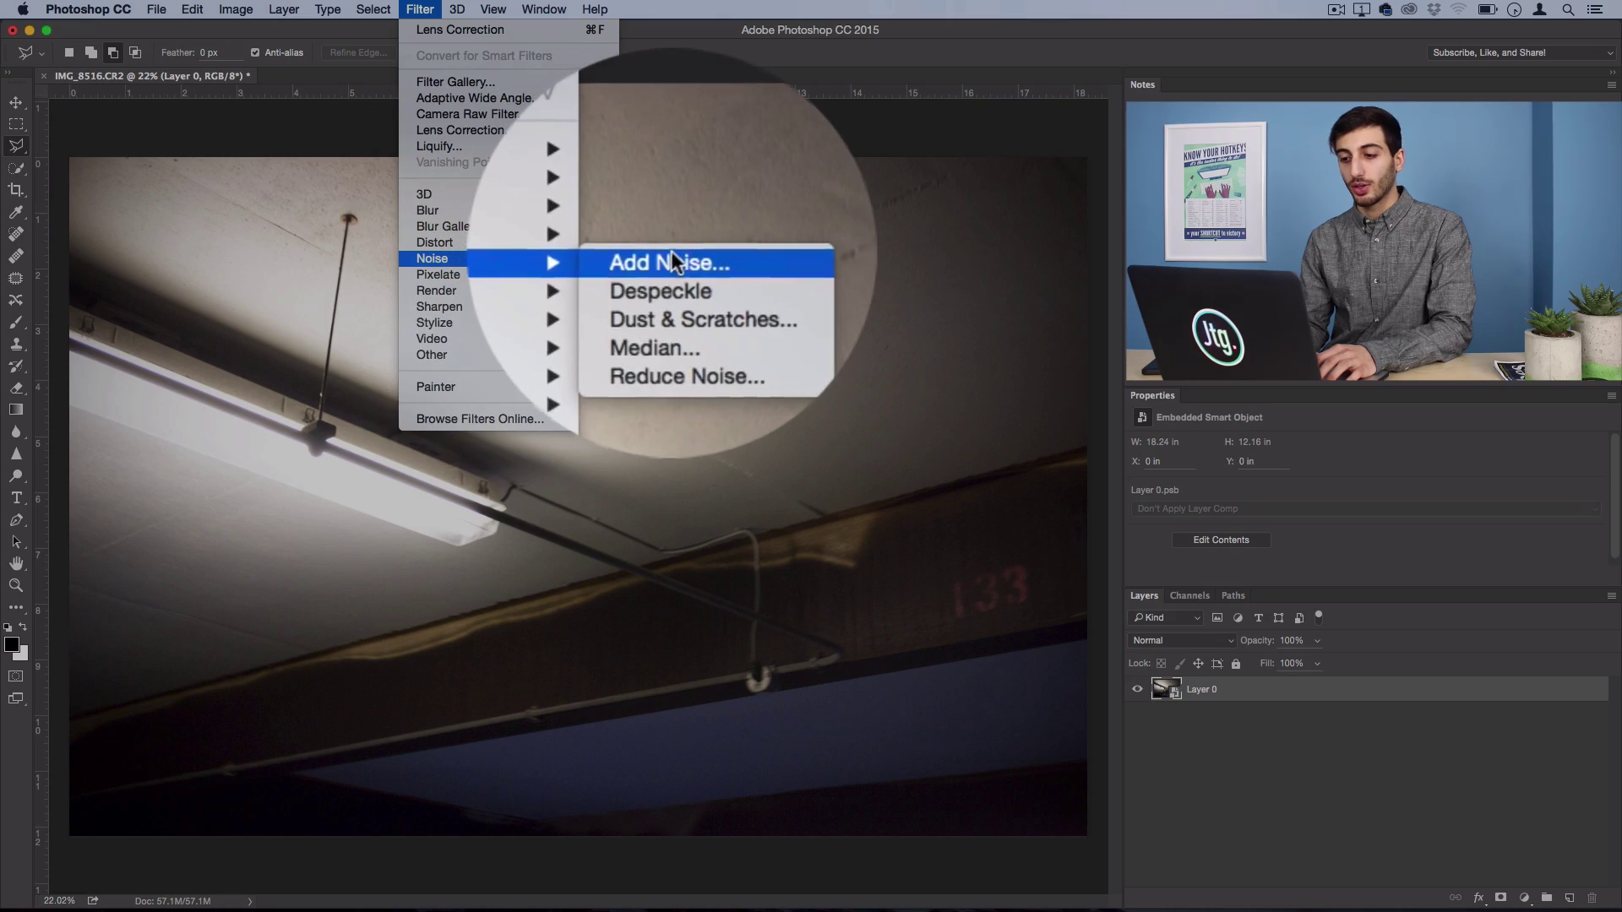
{"action": "left_click", "coordinate": [671, 253]}
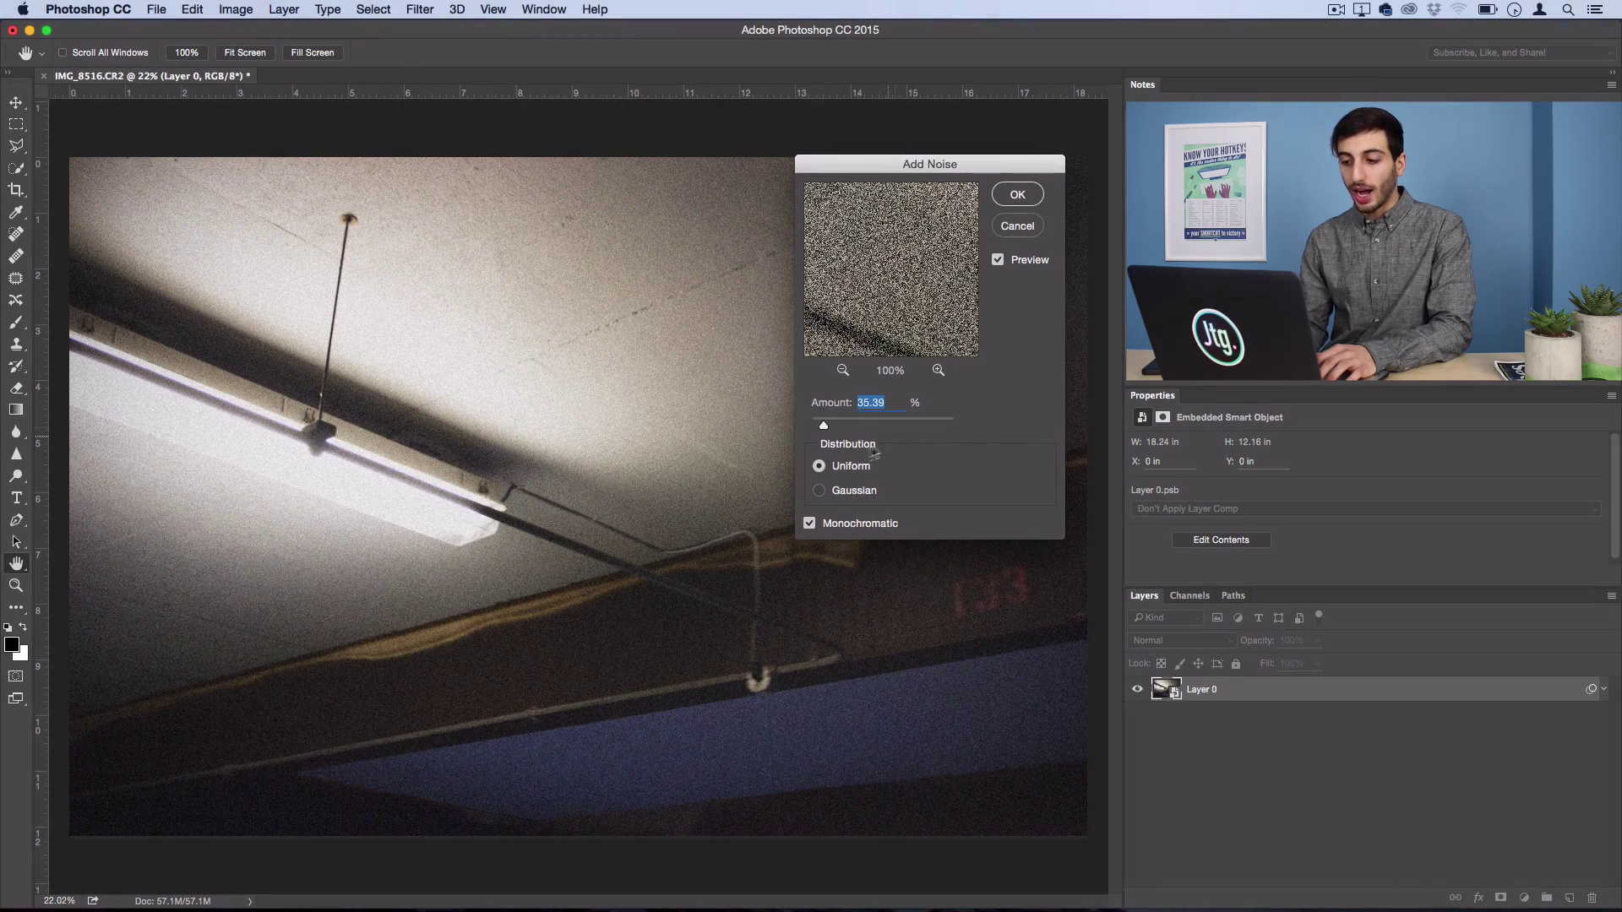
{"action": "left_click", "coordinate": [821, 466]}
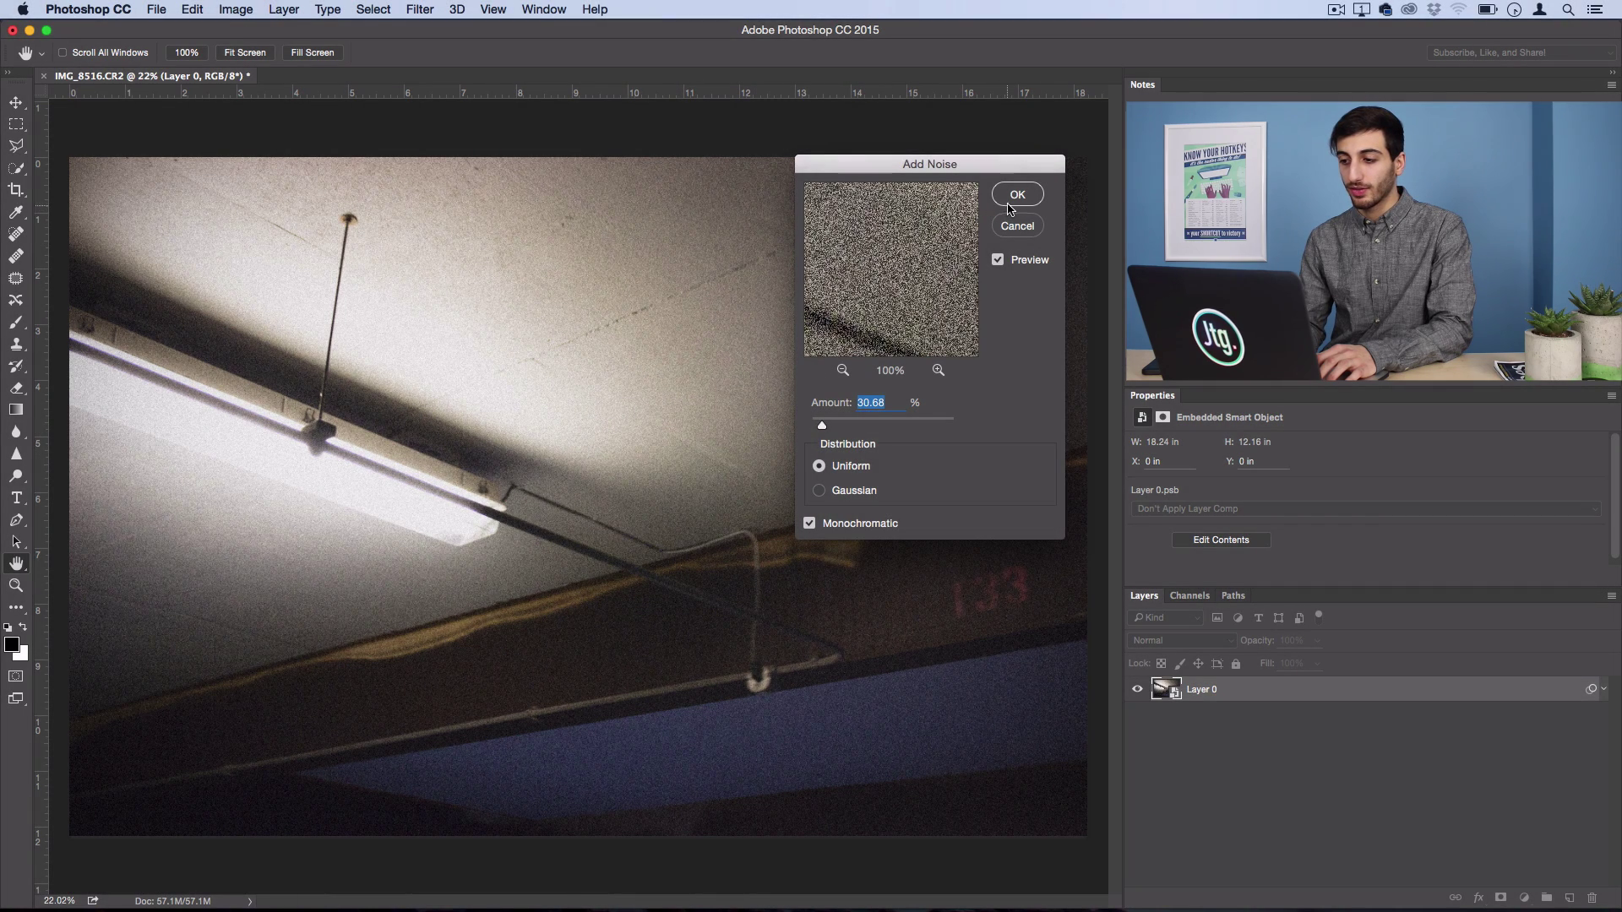
{"action": "left_click", "coordinate": [1016, 195]}
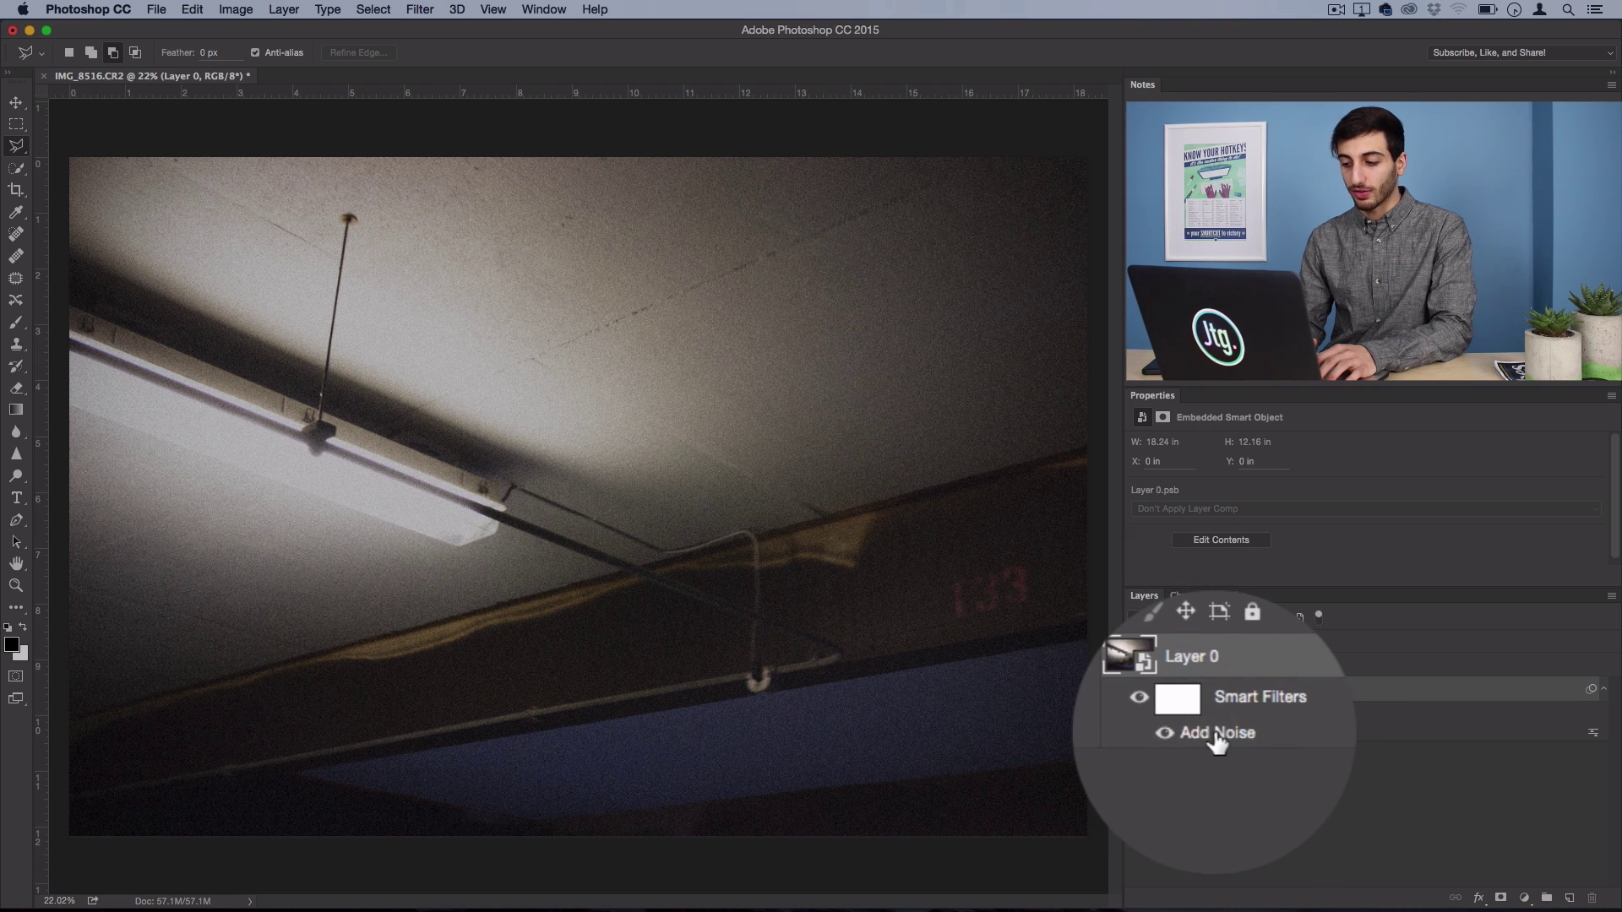
{"action": "double_click", "coordinate": [1216, 734]}
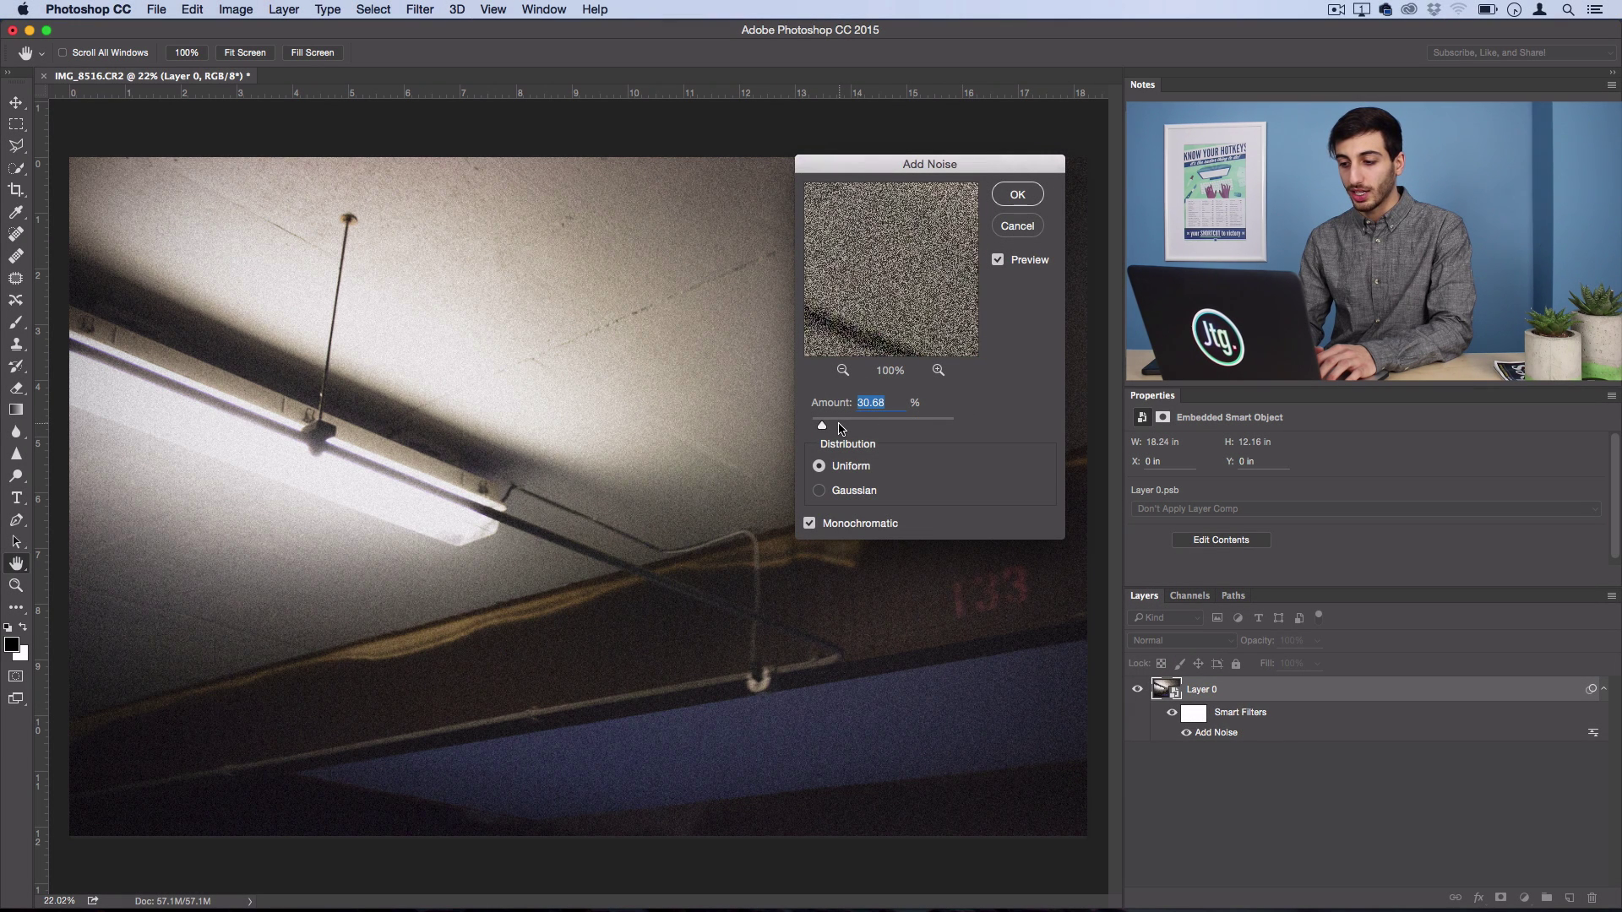
{"action": "left_click", "coordinate": [1016, 227]}
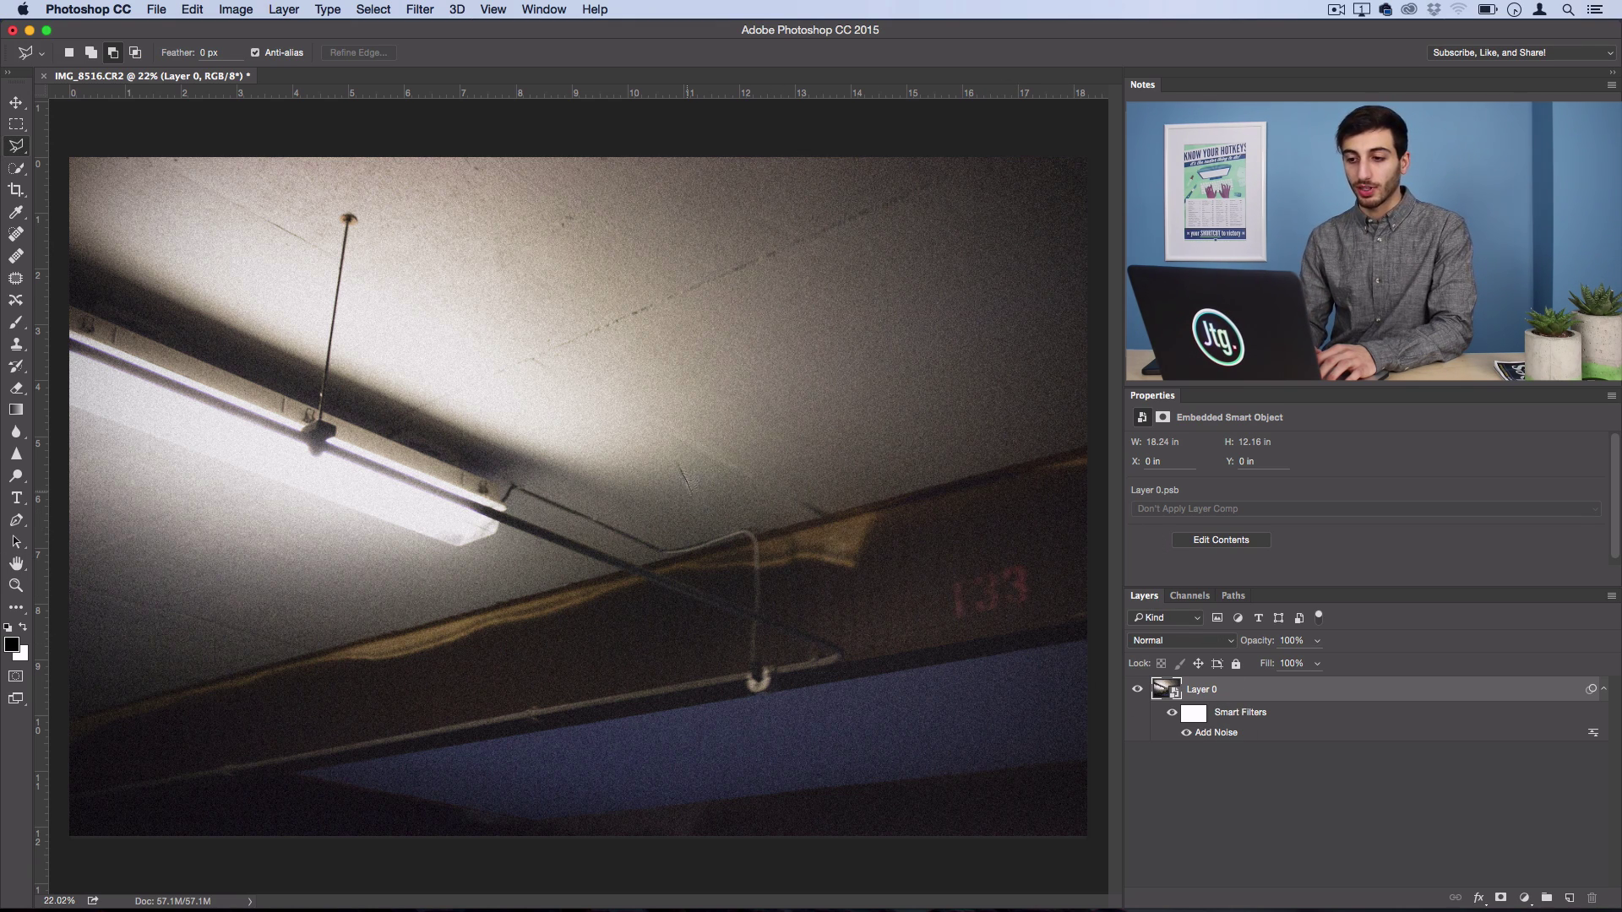
- Open the Render > Fibers filter and zoom its preview out to see the whole pattern
{"action": "left_click", "coordinate": [420, 9]}
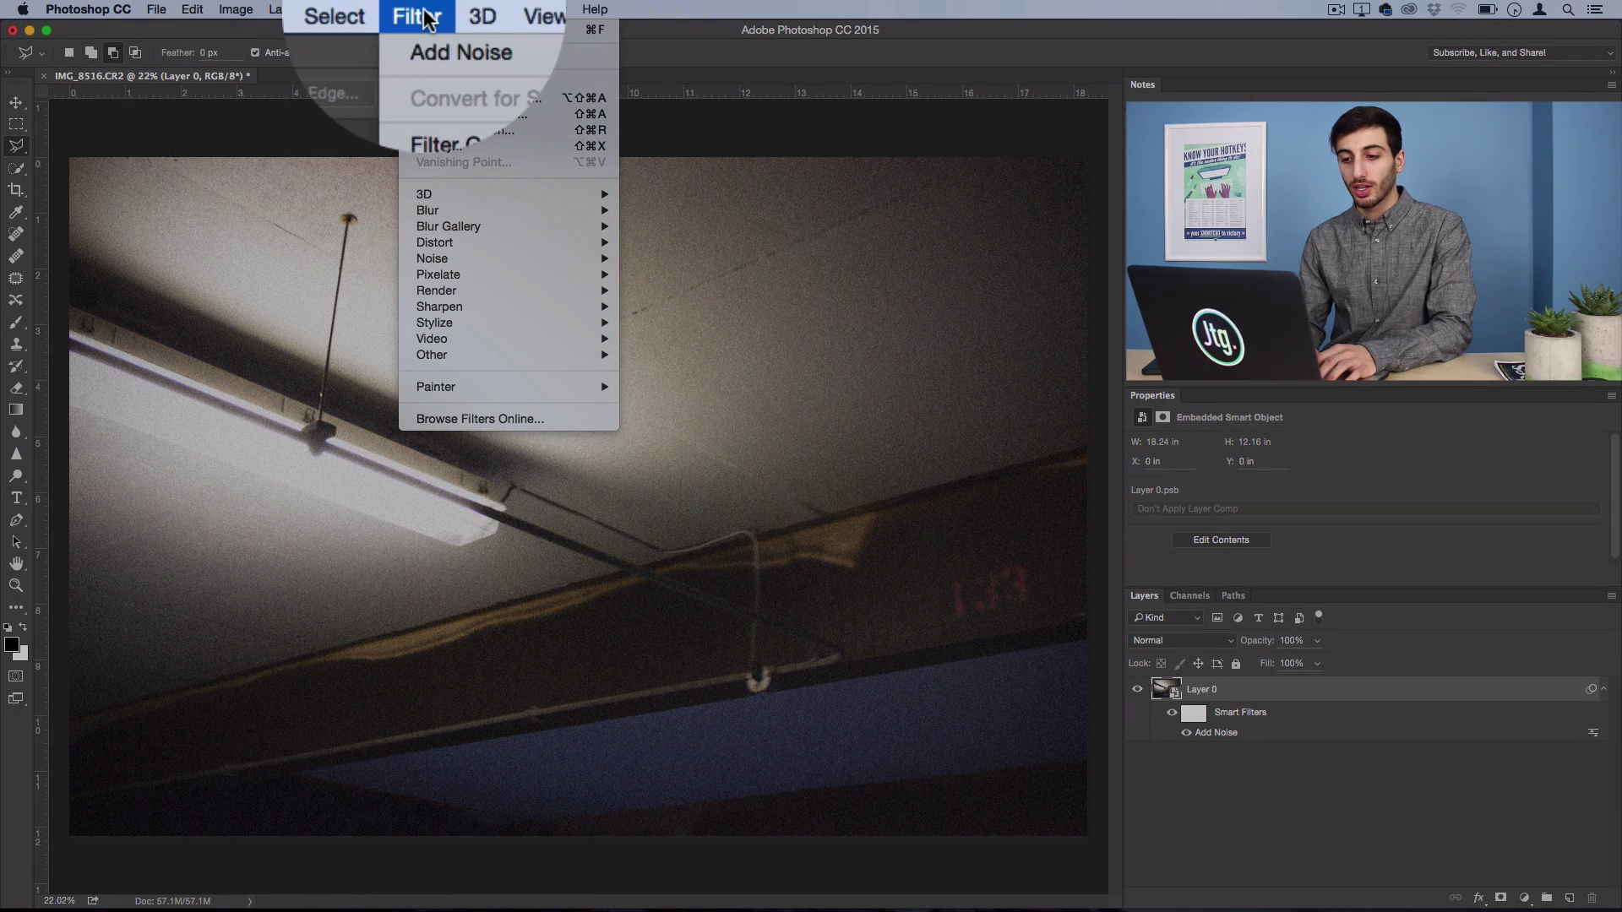
{"action": "mouse_move", "coordinate": [467, 291]}
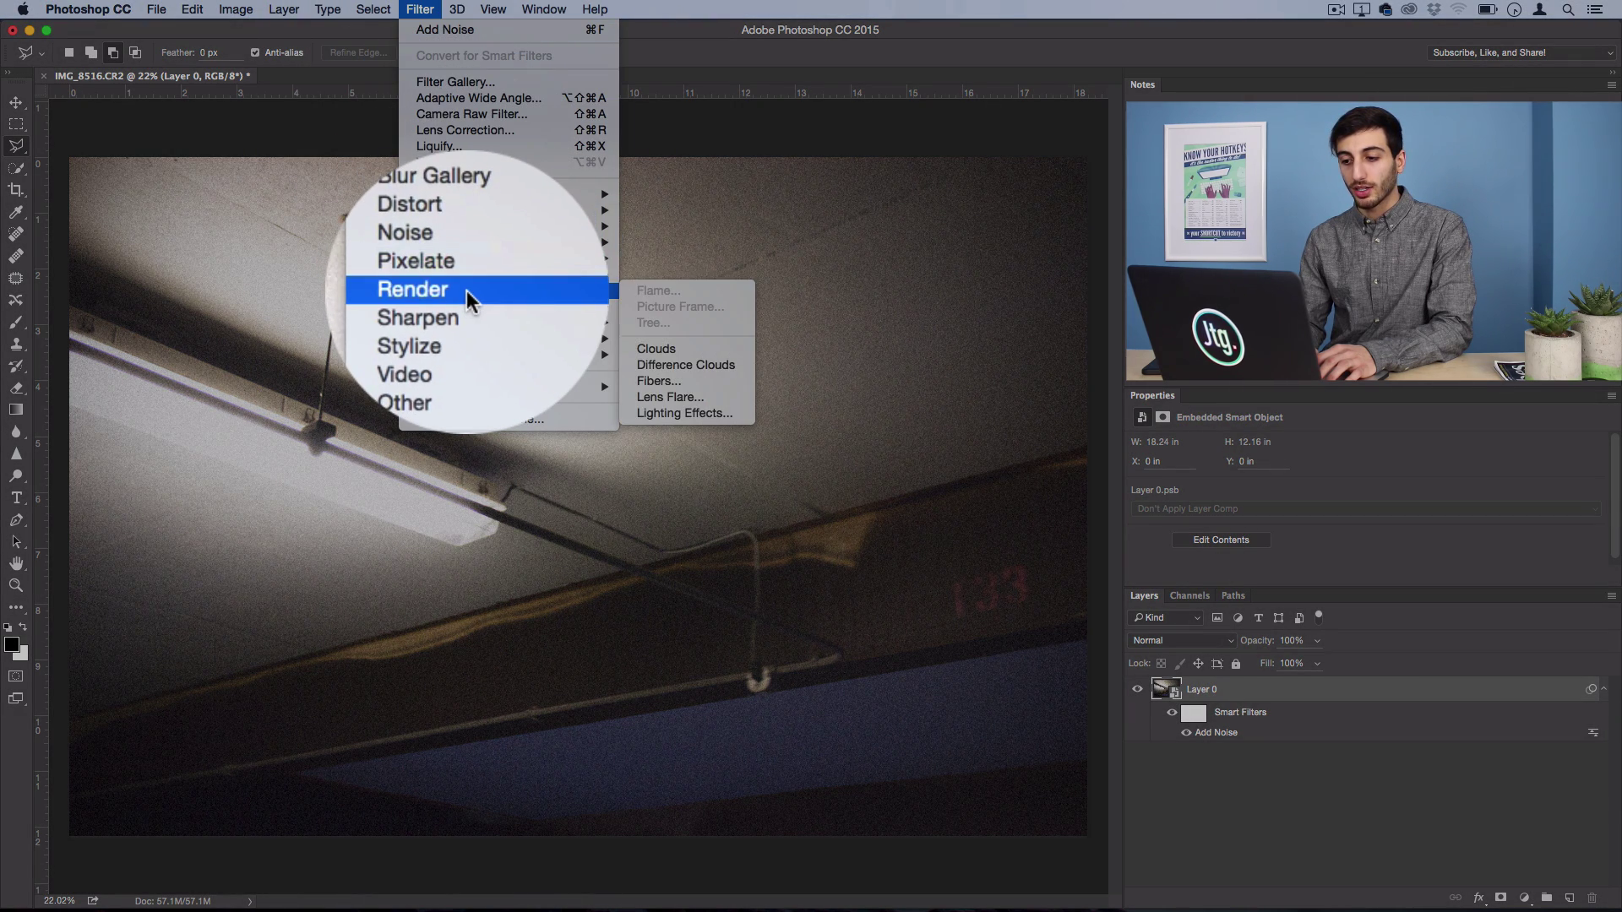
{"action": "left_click", "coordinate": [668, 380]}
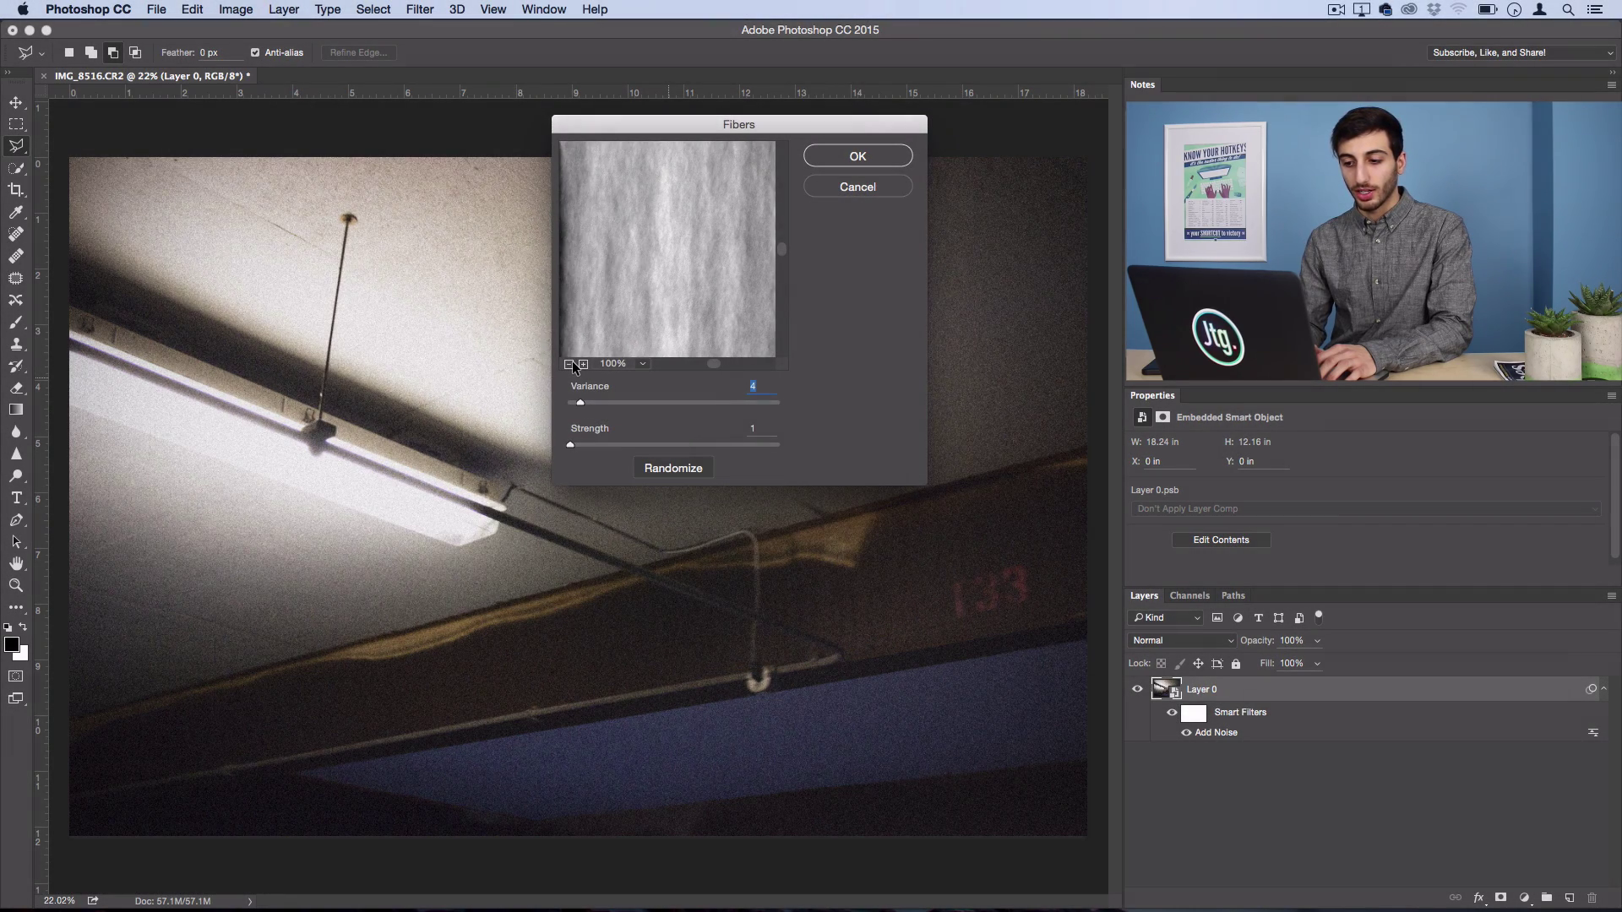
{"action": "left_click", "coordinate": [570, 363]}
{"action": "left_click", "coordinate": [570, 363]}
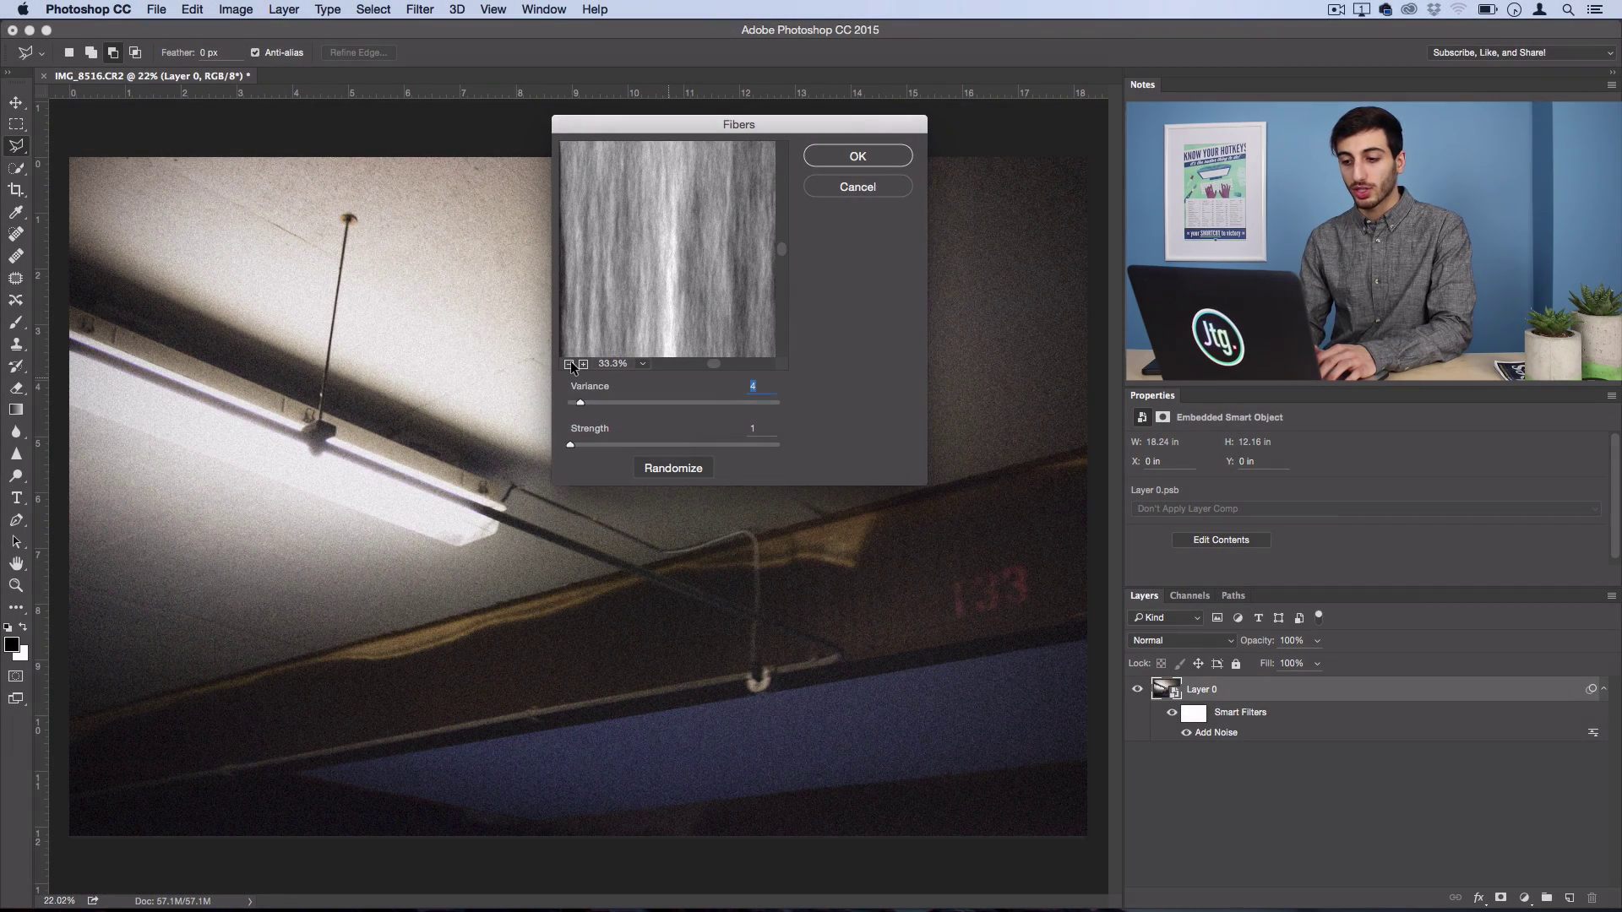
{"action": "left_click", "coordinate": [570, 364]}
{"action": "left_click", "coordinate": [570, 363]}
{"action": "left_click", "coordinate": [571, 363]}
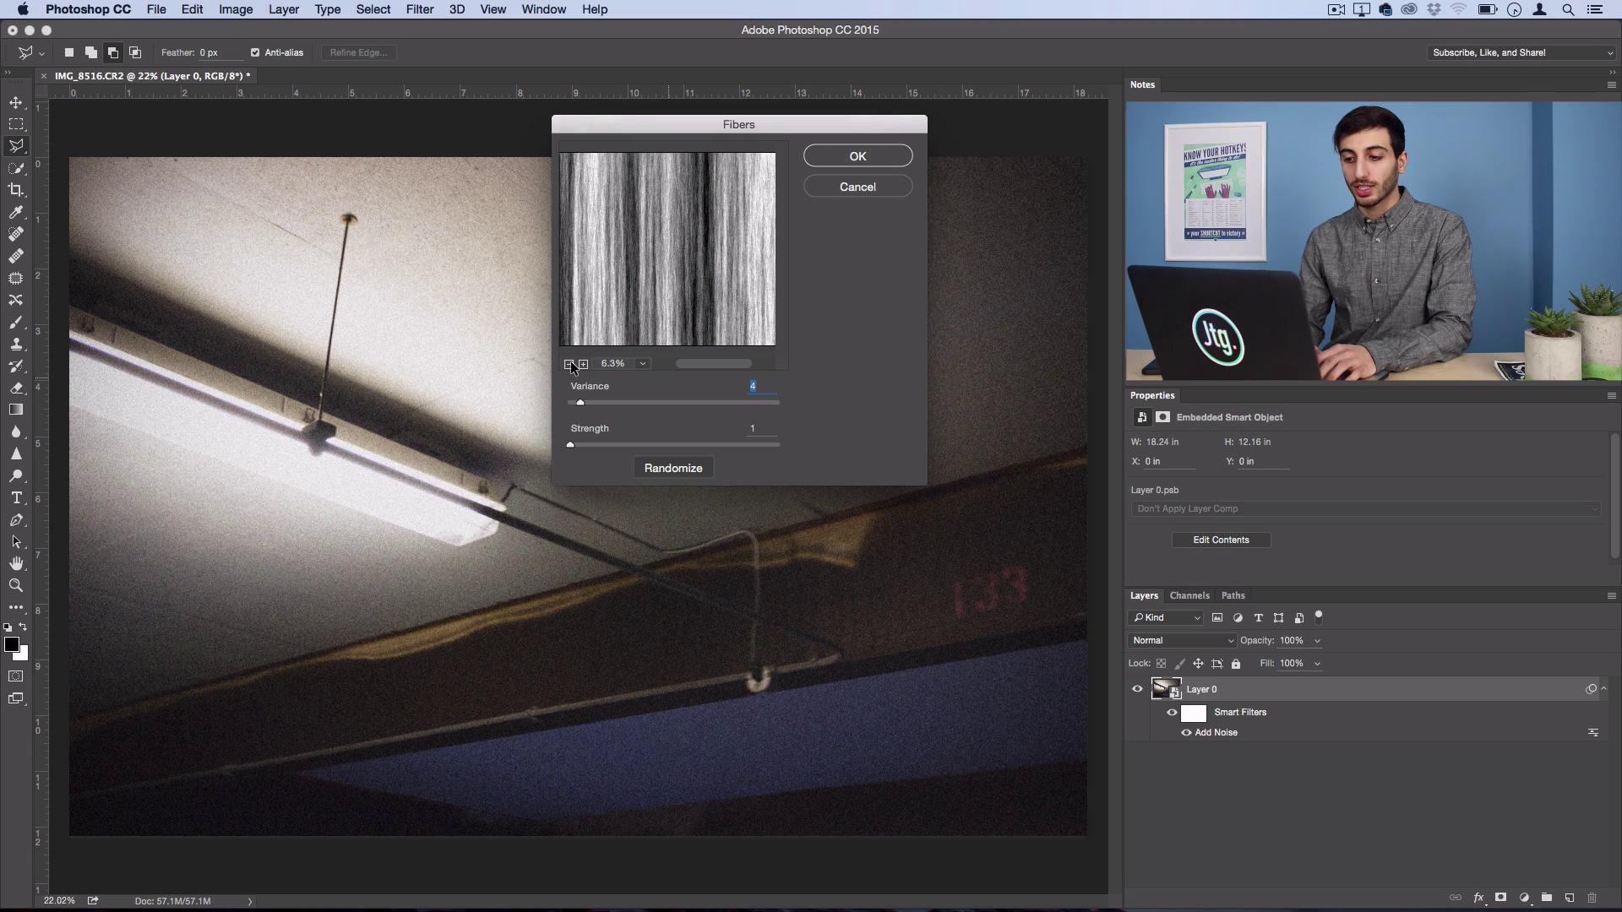
{"action": "left_click", "coordinate": [571, 364]}
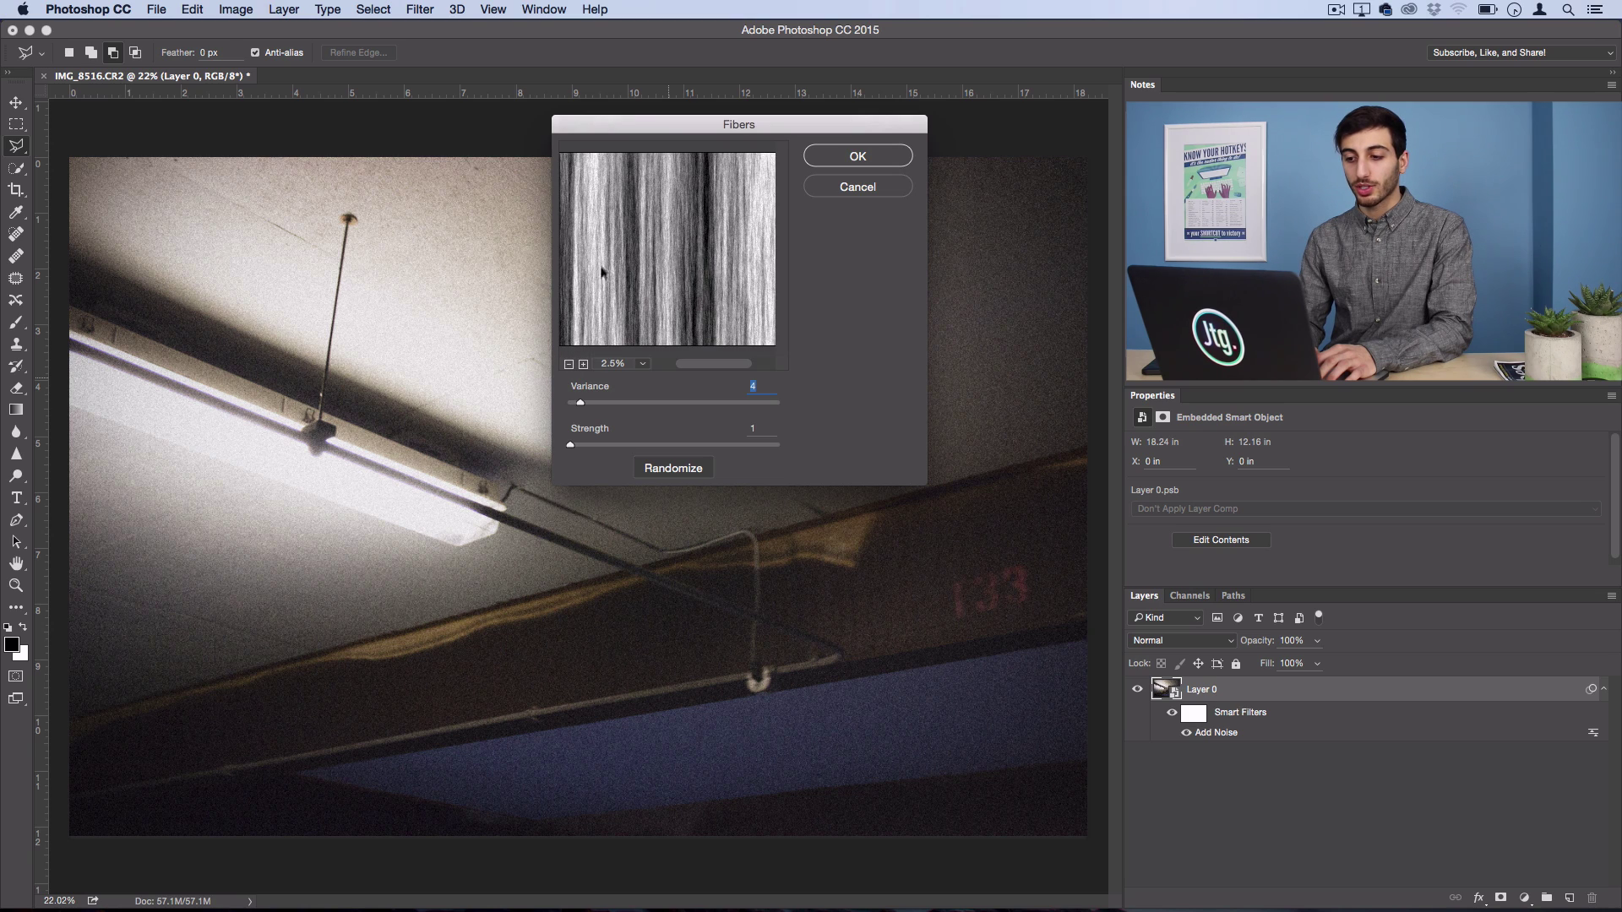
{"action": "left_click", "coordinate": [583, 364]}
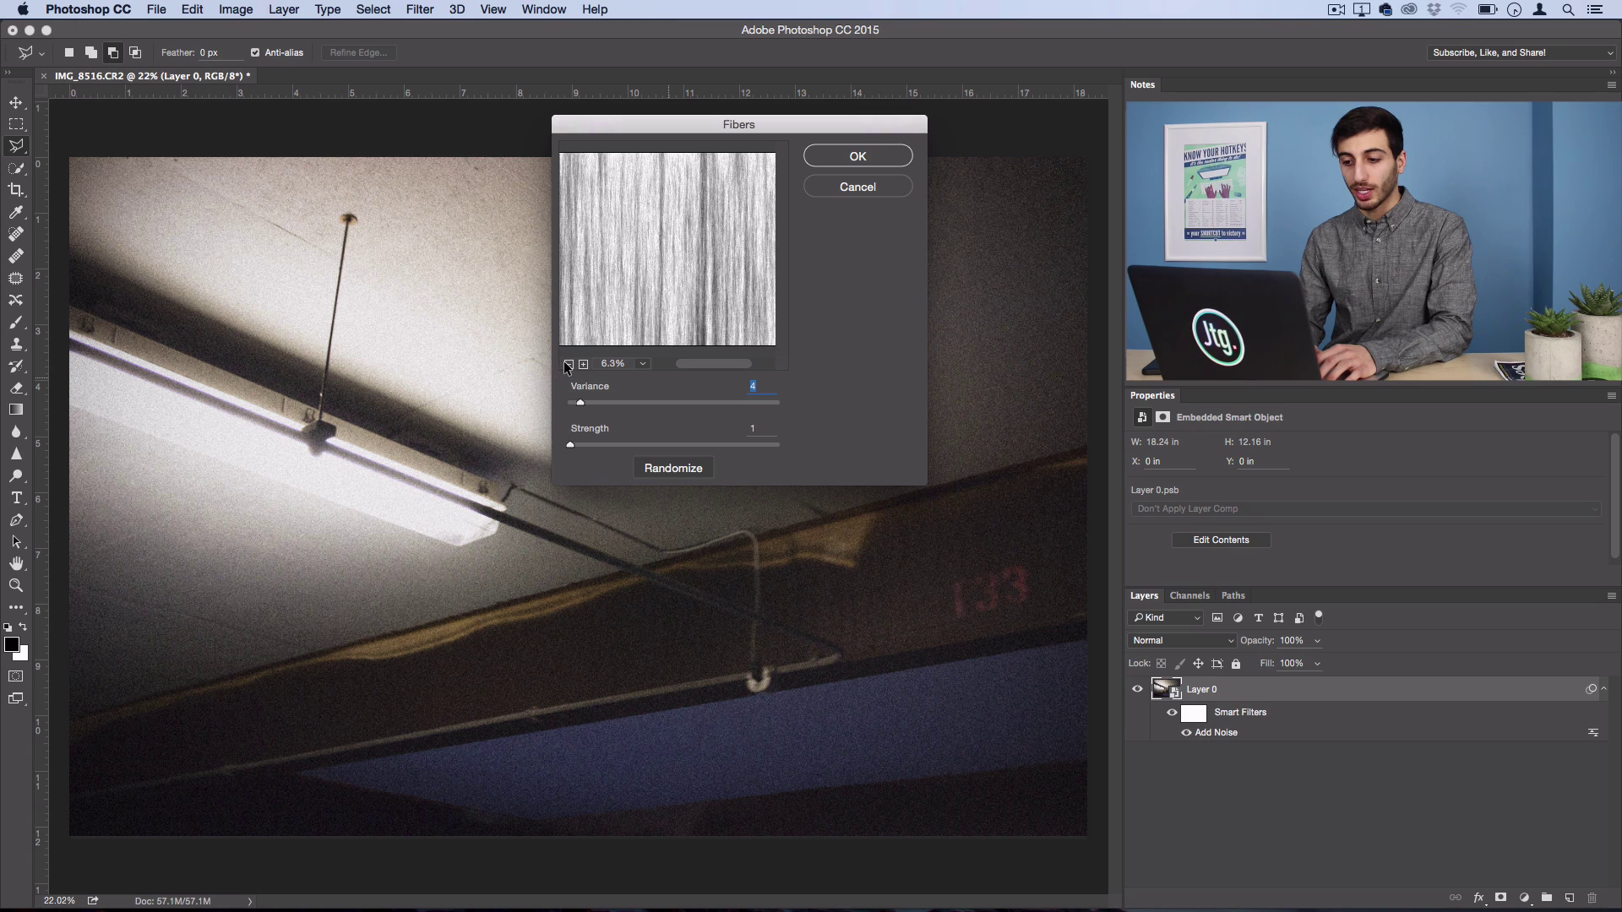
{"action": "left_click", "coordinate": [567, 363]}
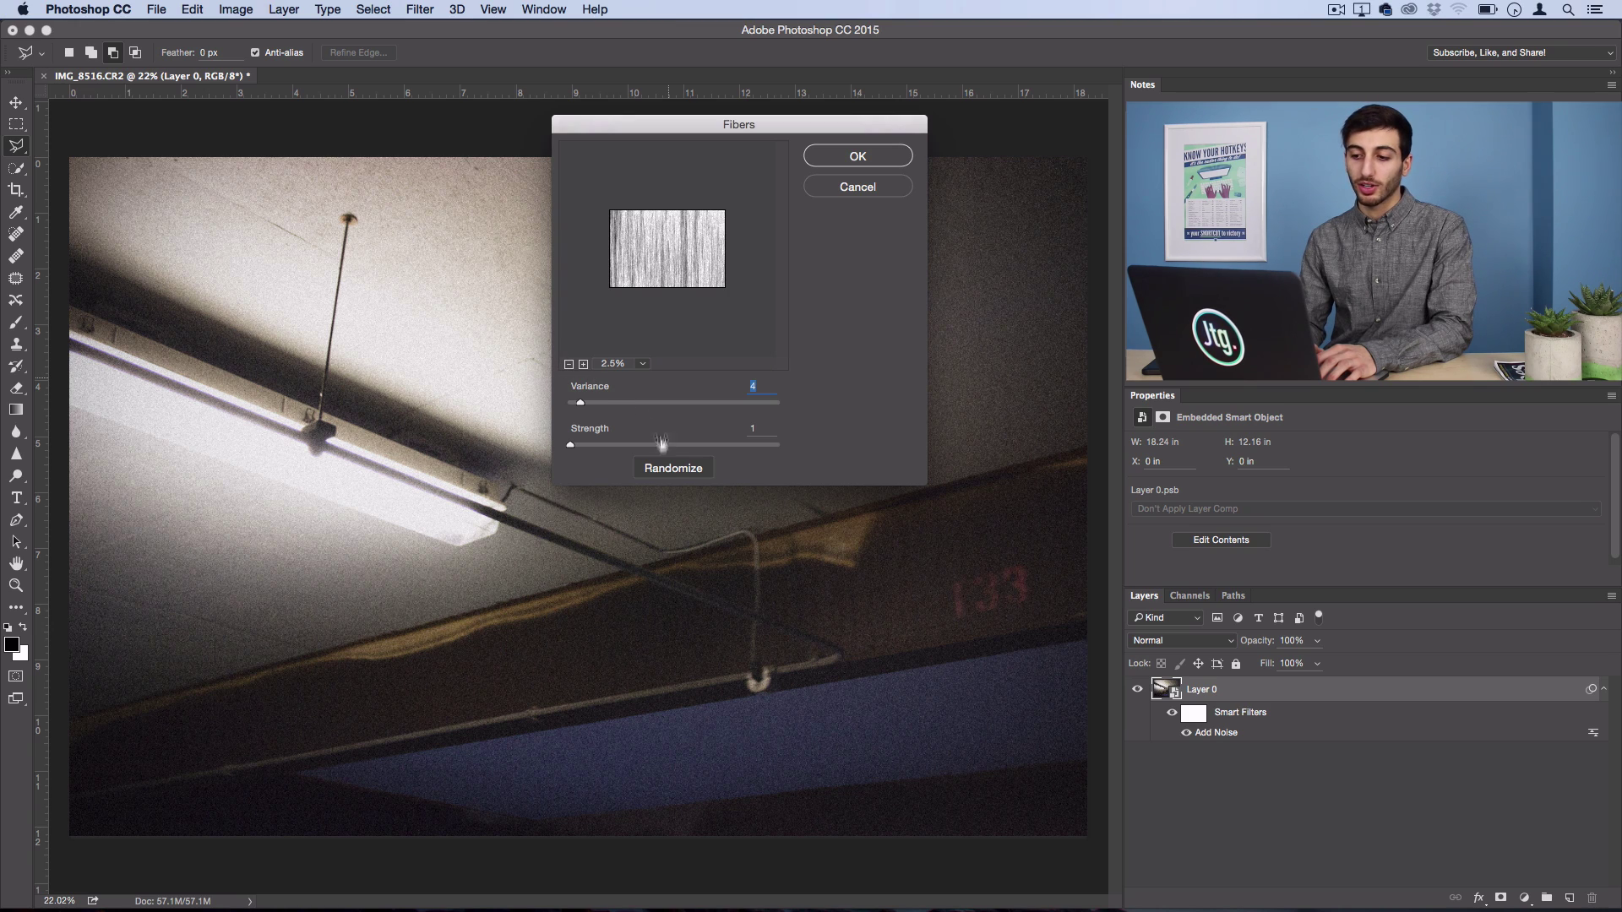
- Randomize the fiber pattern and apply Fibers with Variance 4, Strength 1
{"action": "left_click", "coordinate": [676, 469]}
{"action": "left_click", "coordinate": [676, 469]}
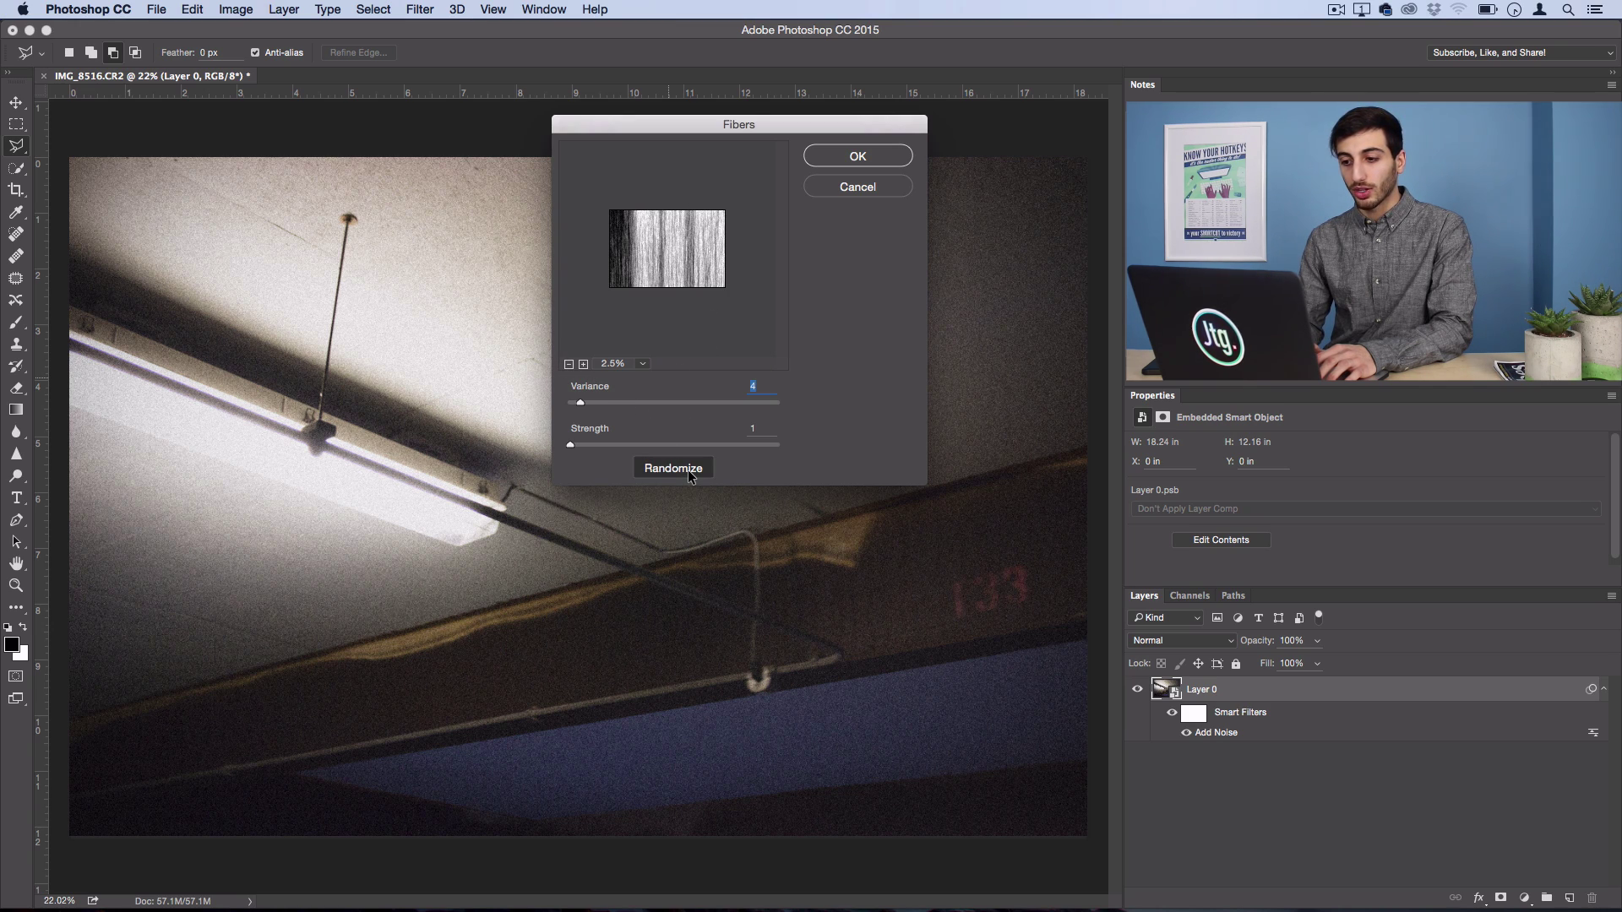
{"action": "left_click", "coordinate": [688, 471]}
{"action": "left_click", "coordinate": [857, 157]}
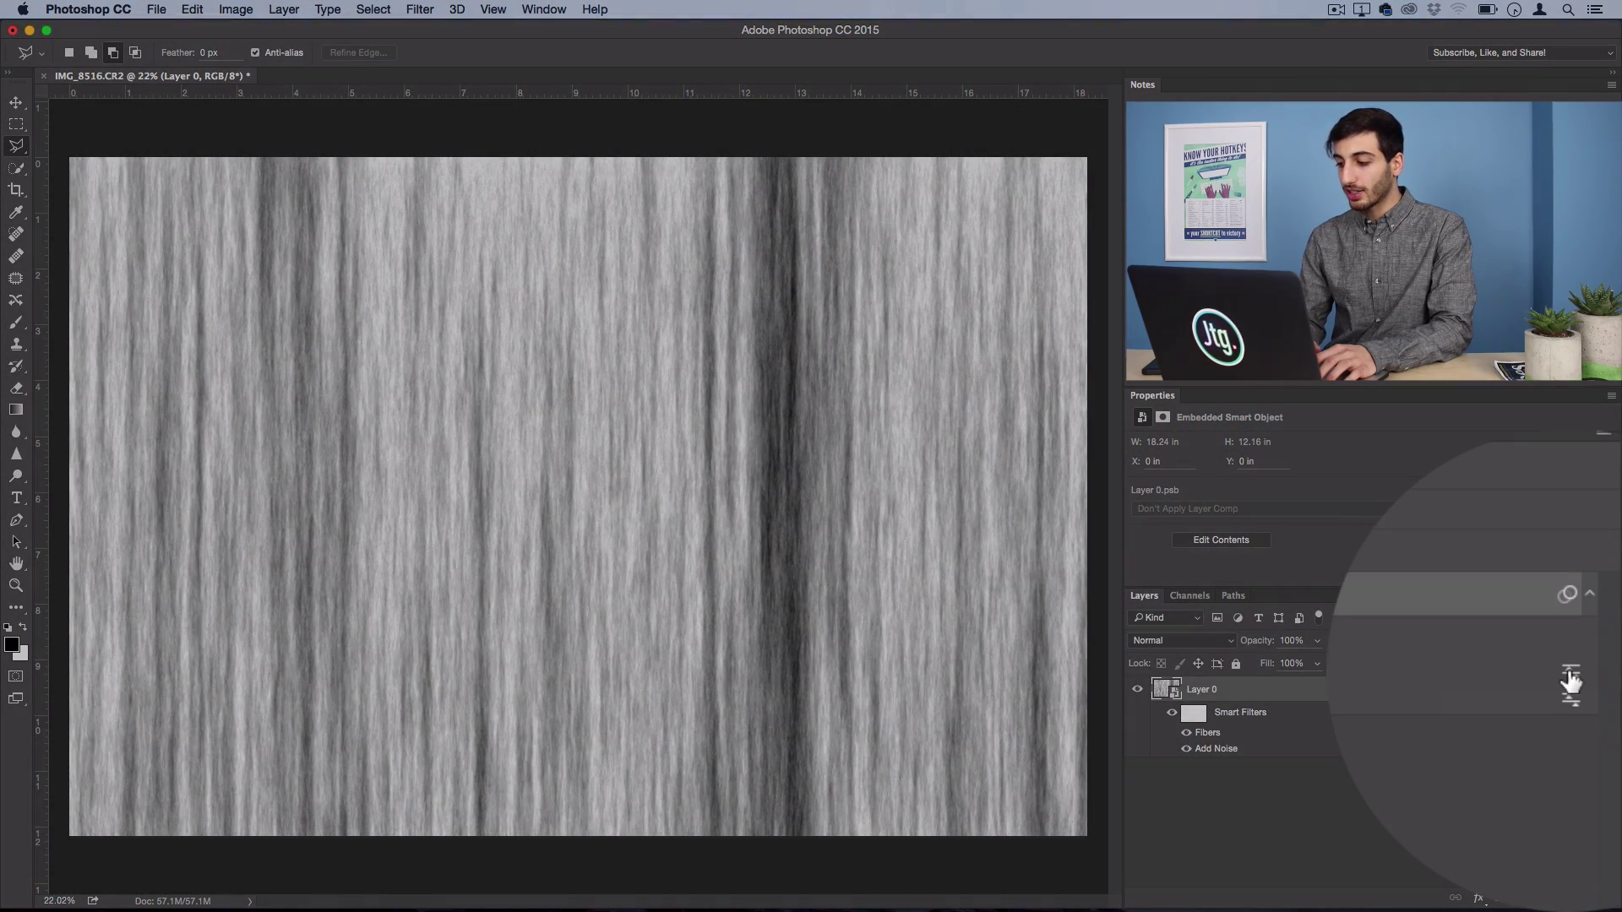
- Set the Fibers filter's blending to Overlay mode at 20% opacity
{"action": "double_click", "coordinate": [1582, 734]}
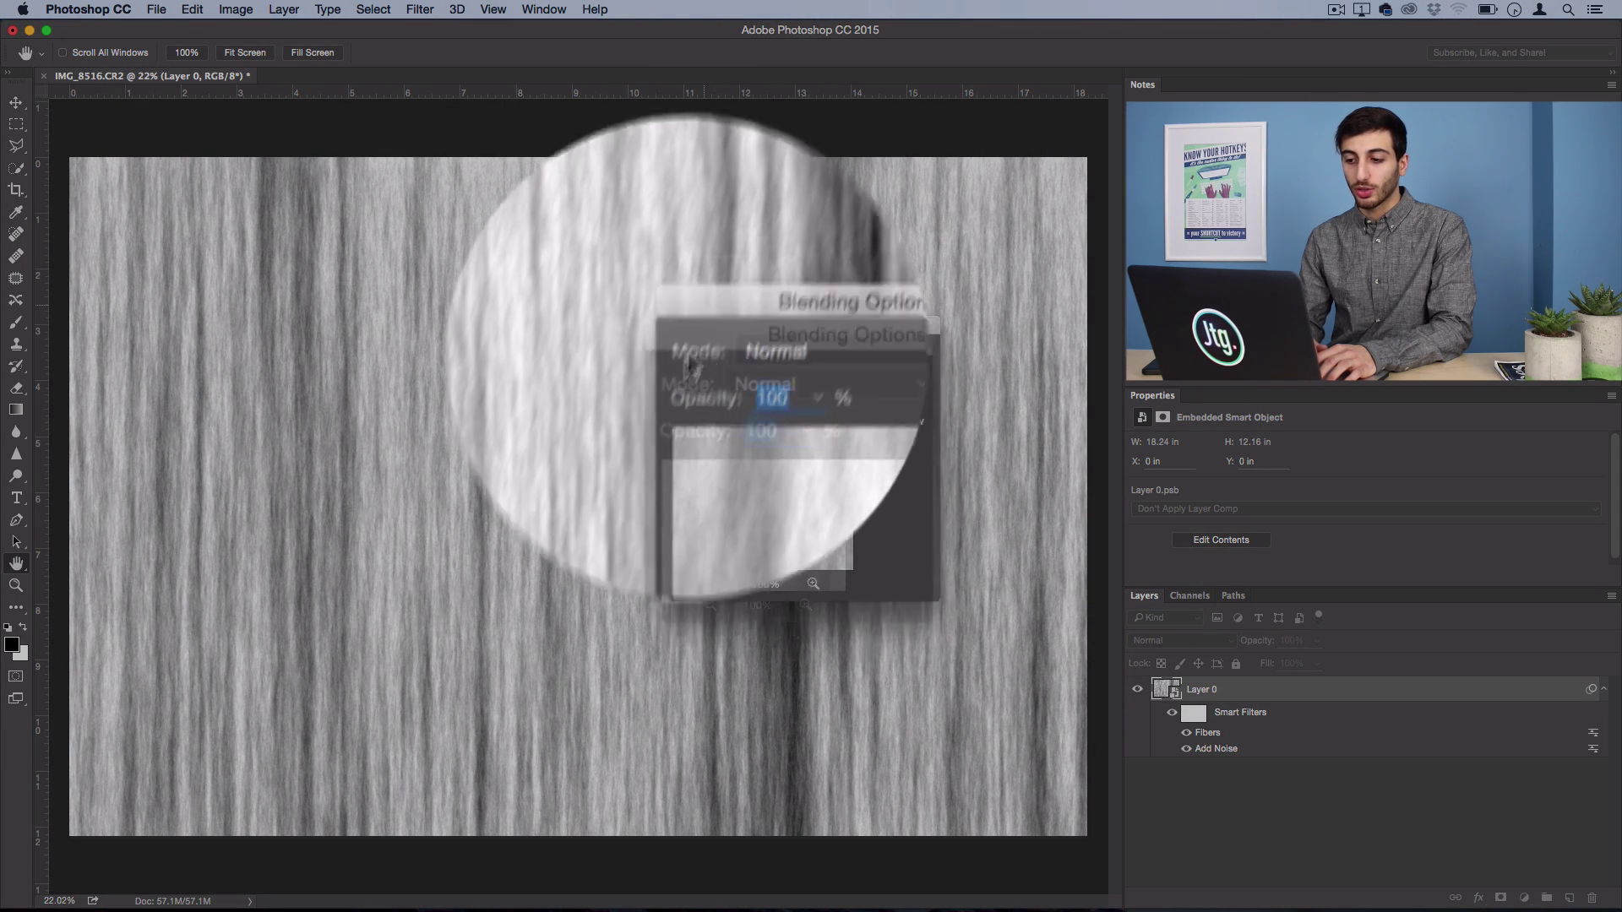
{"action": "left_click", "coordinate": [718, 428]}
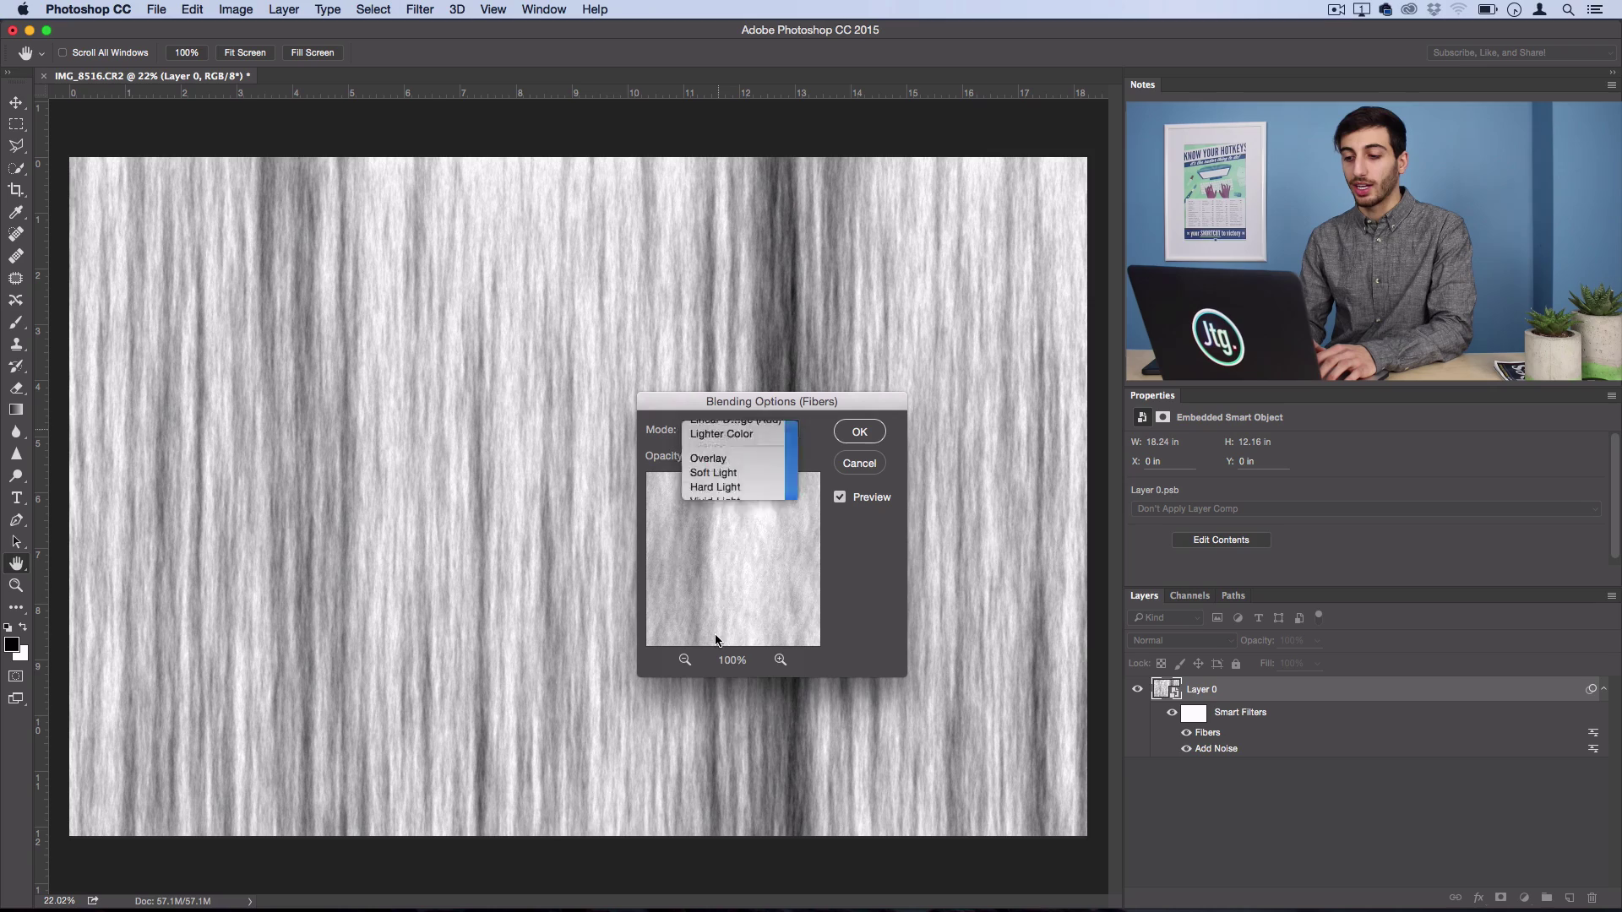
{"action": "left_click", "coordinate": [715, 447]}
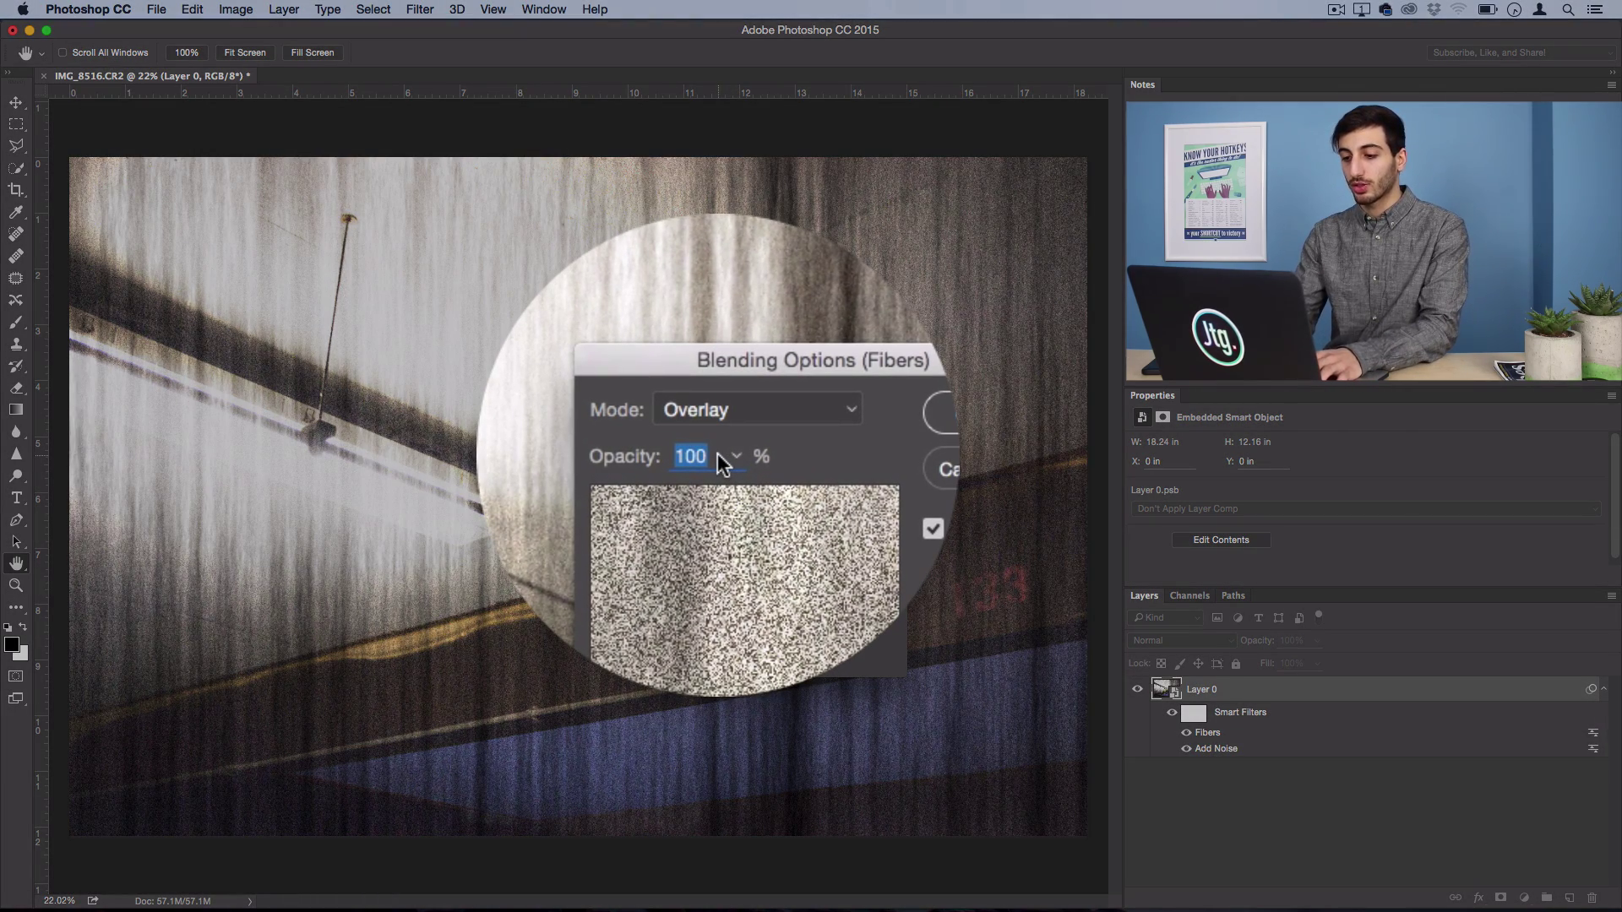
{"action": "type", "text": "20"}
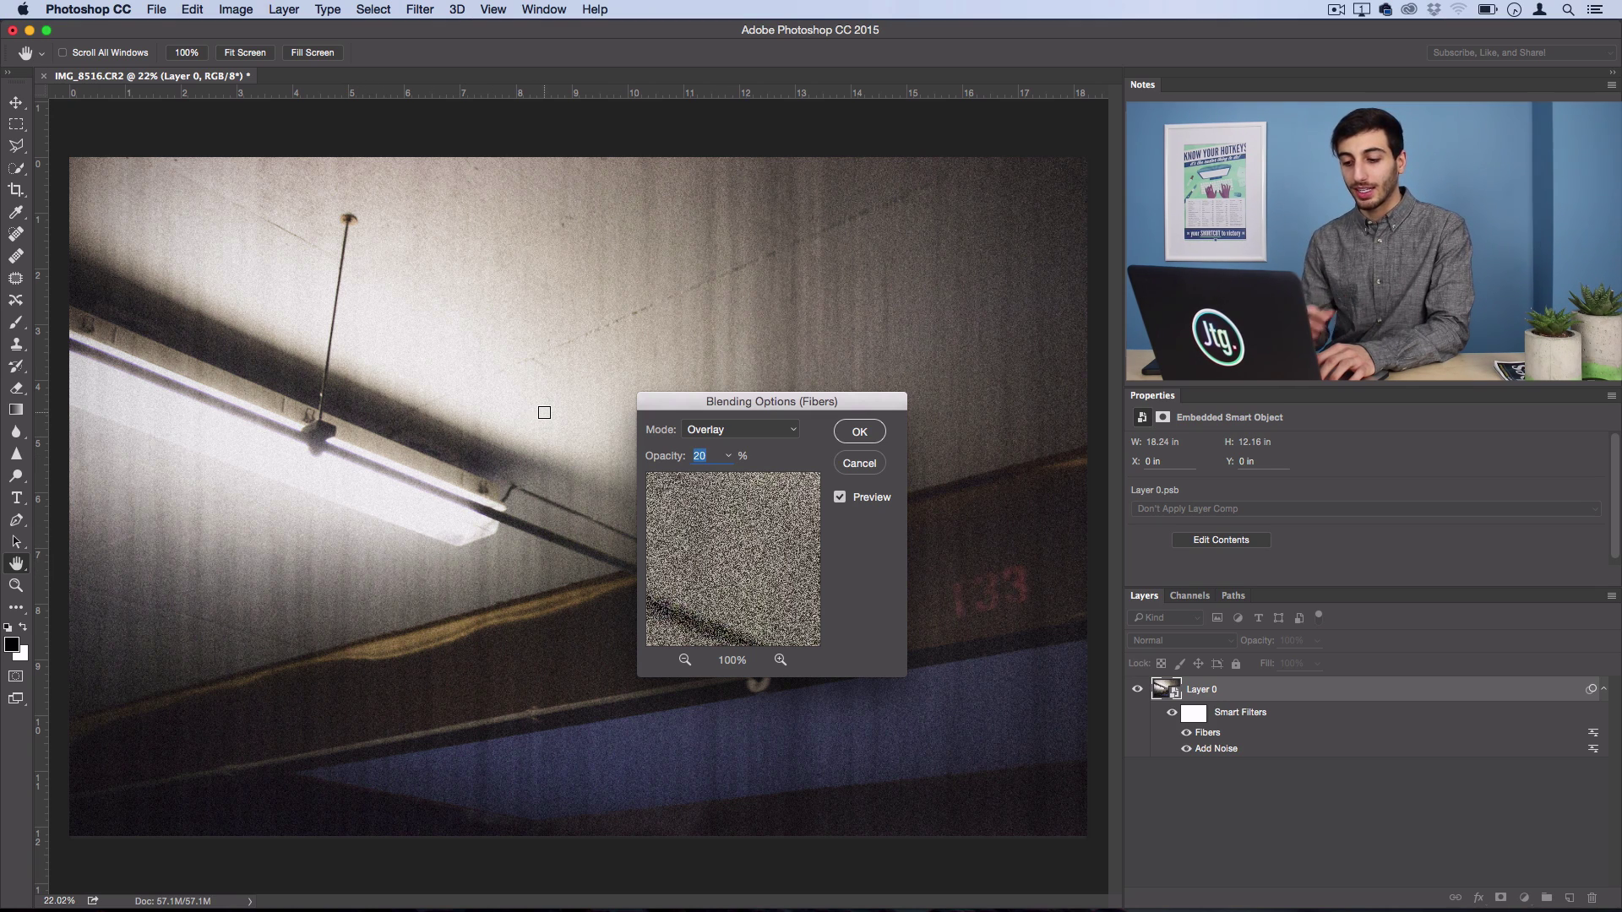
{"action": "left_click", "coordinate": [855, 433]}
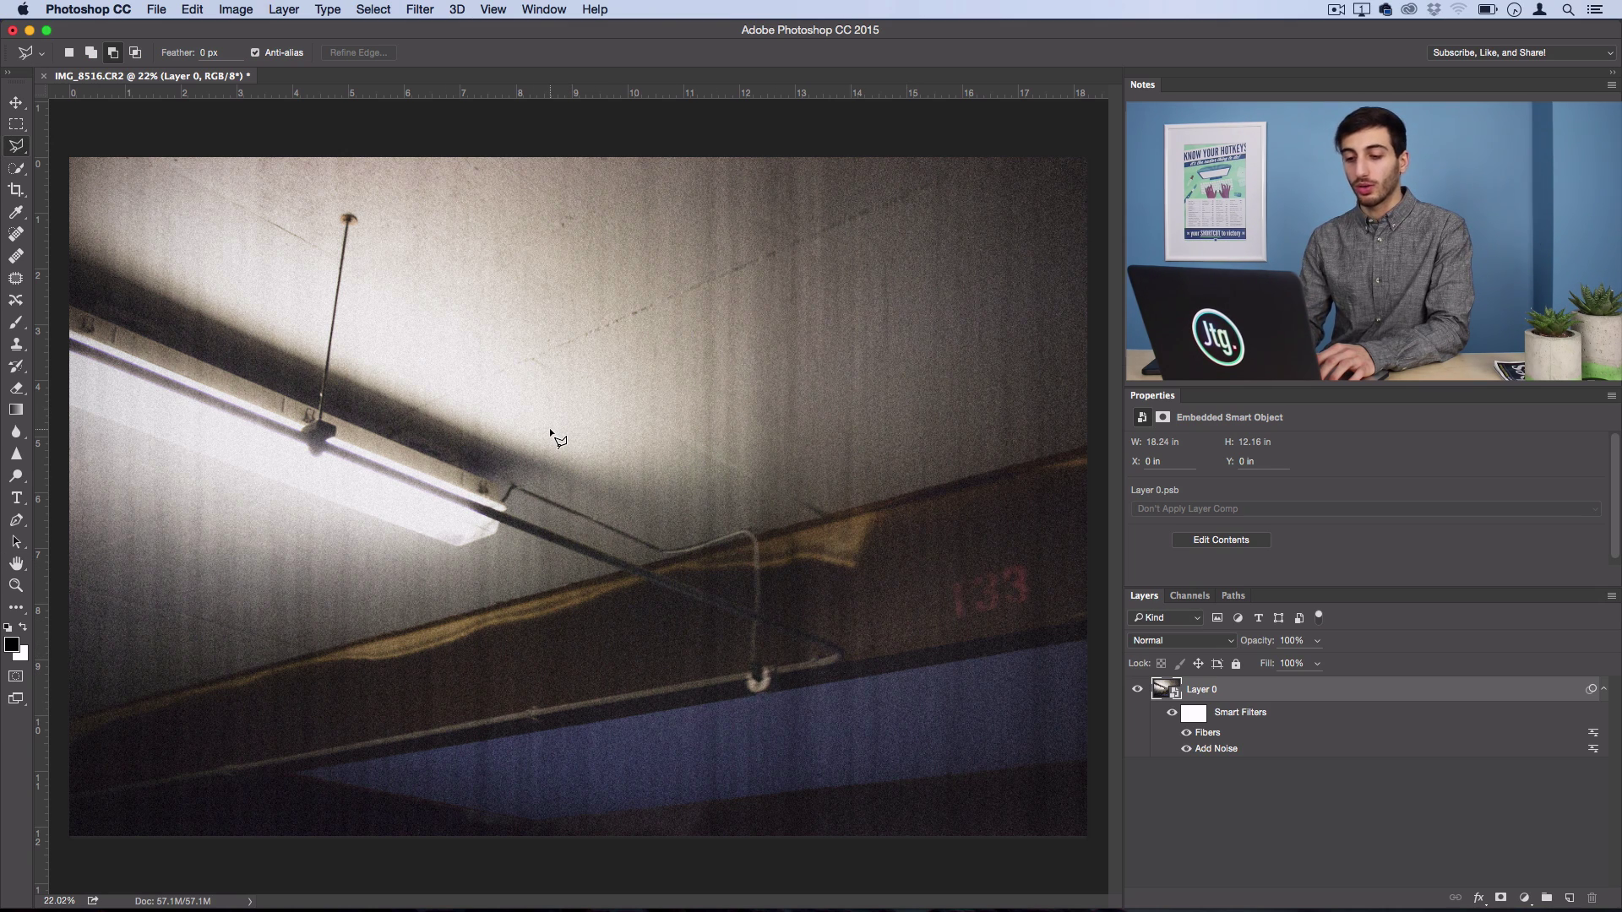
- Apply a Black & White adjustment with Reds at -65 and Yellows raised to 203
{"action": "left_click", "coordinate": [235, 10]}
{"action": "mouse_move", "coordinate": [263, 56]}
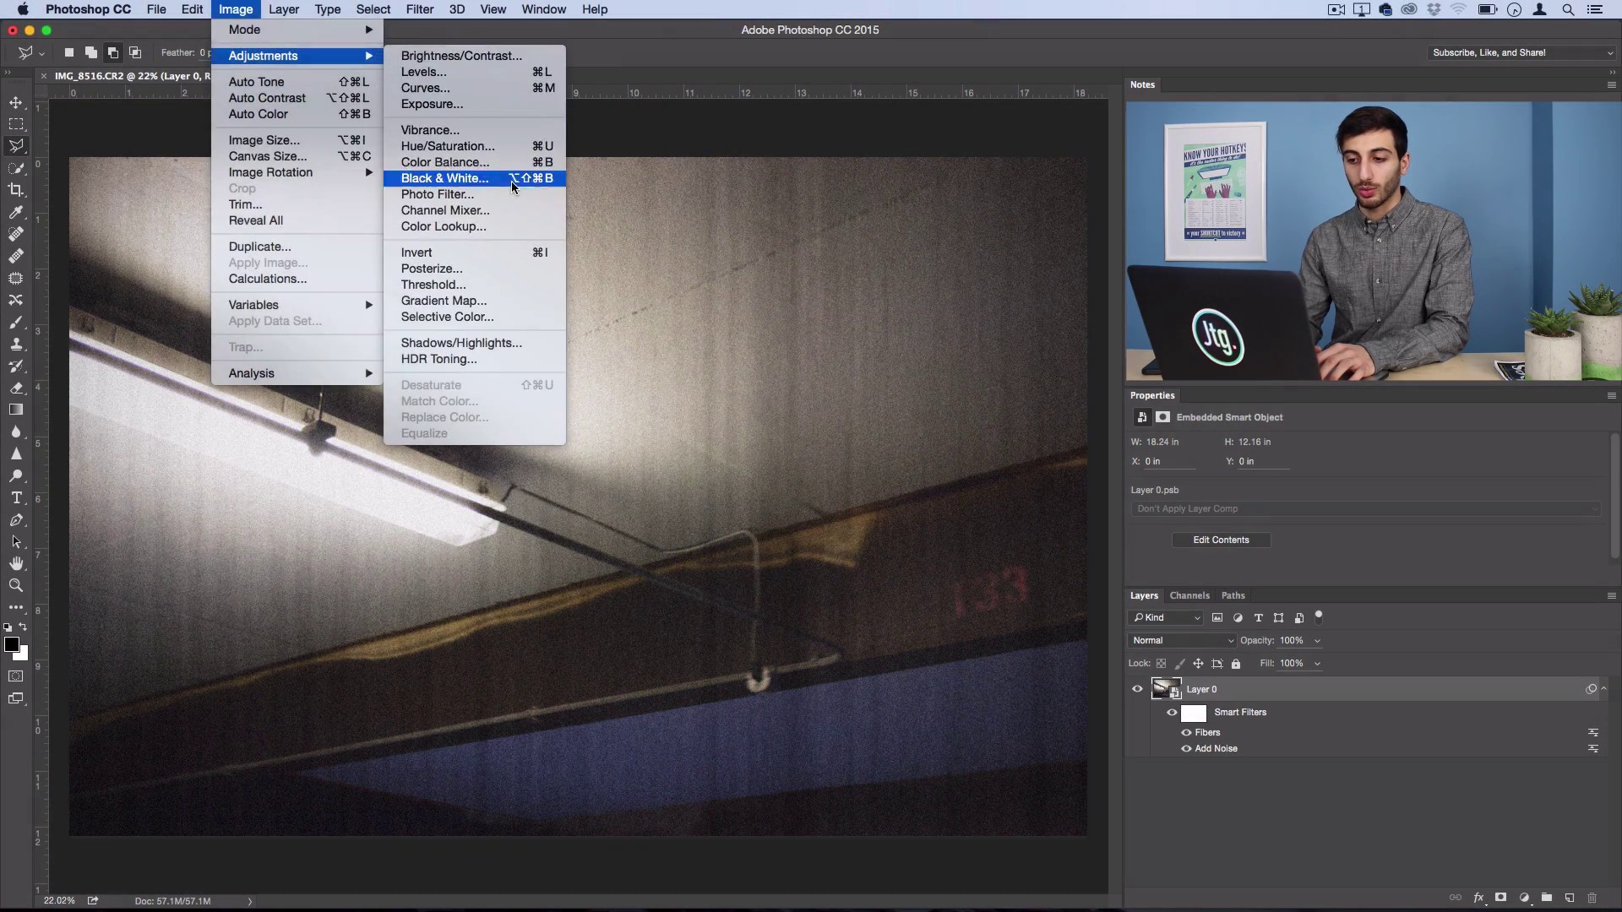
{"action": "left_click", "coordinate": [510, 181]}
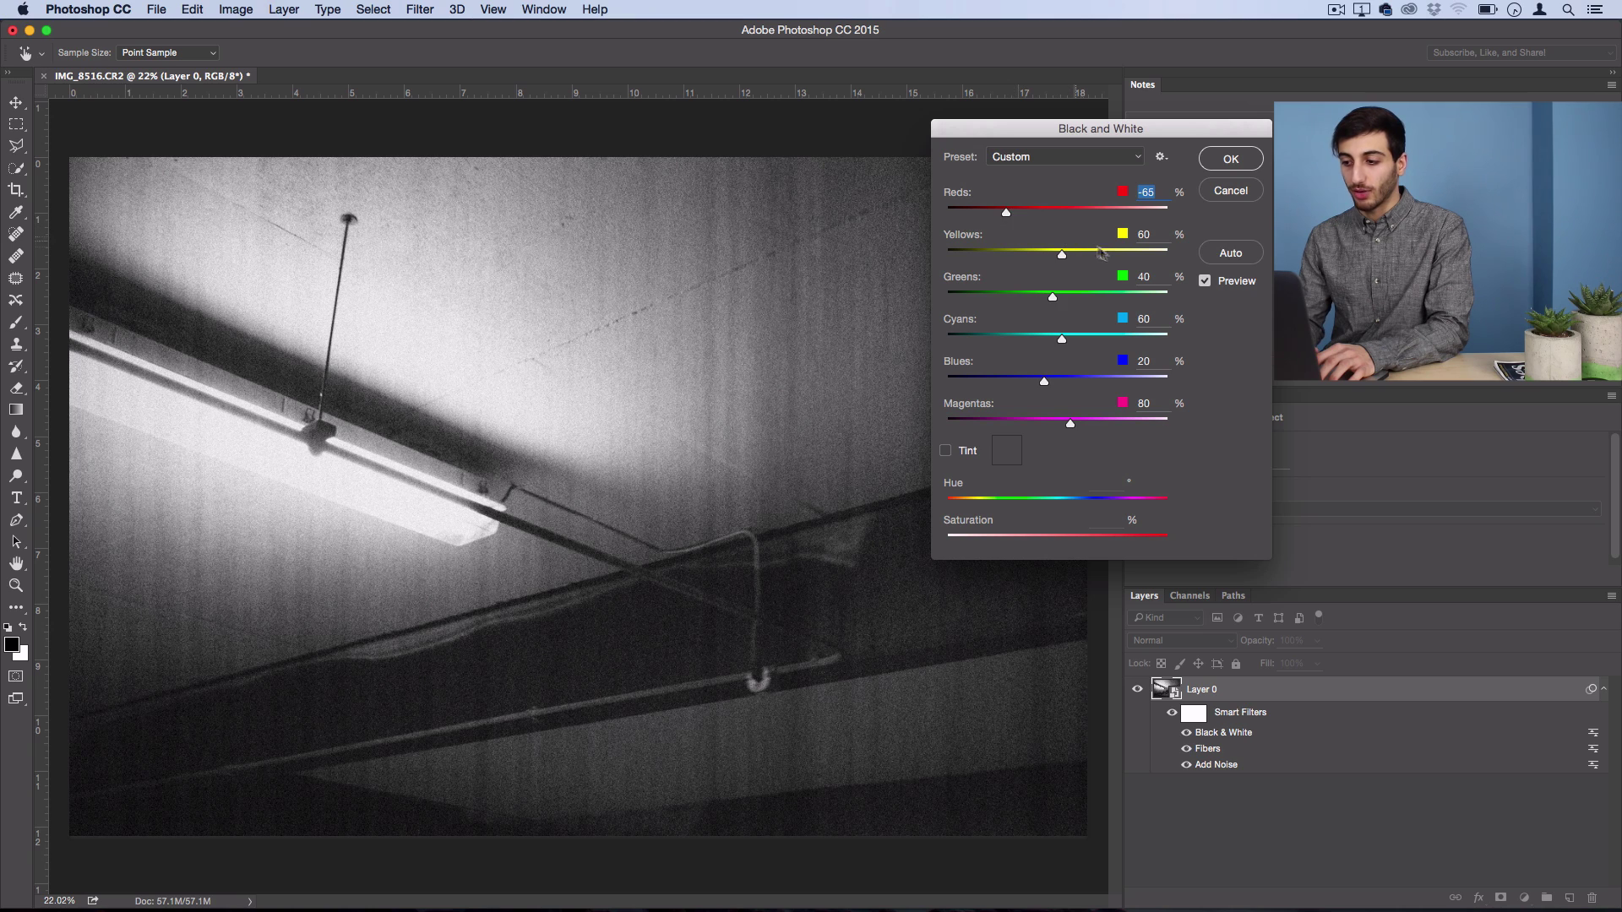
{"action": "left_click_drag", "start_coordinate": [1107, 255], "coordinate": [1127, 255]}
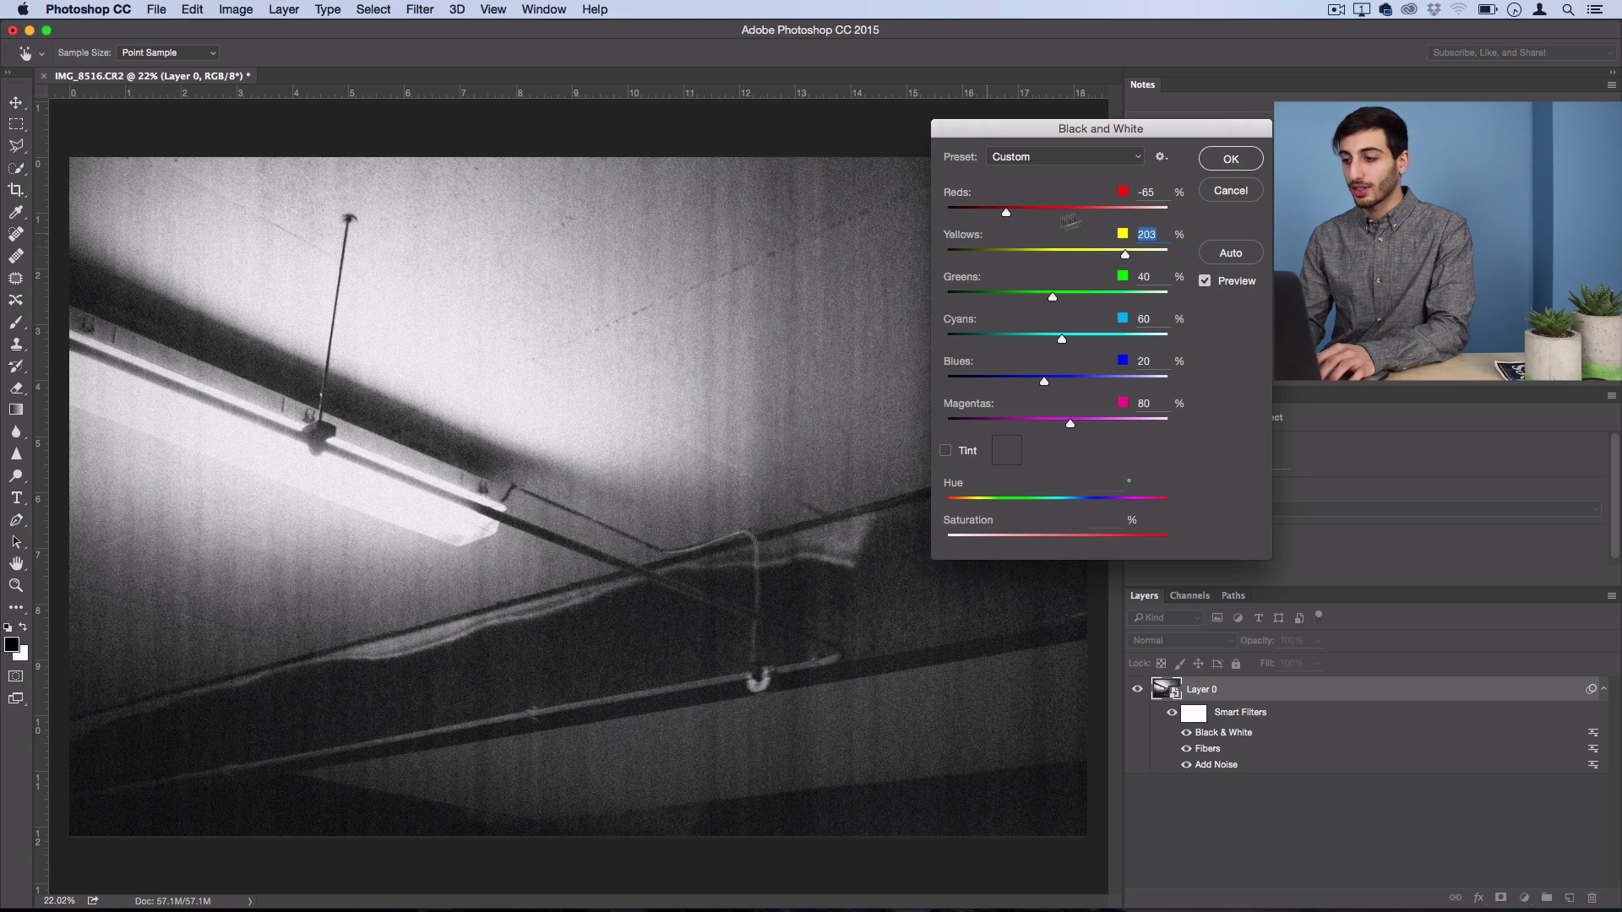
{"action": "left_click", "coordinate": [1232, 161]}
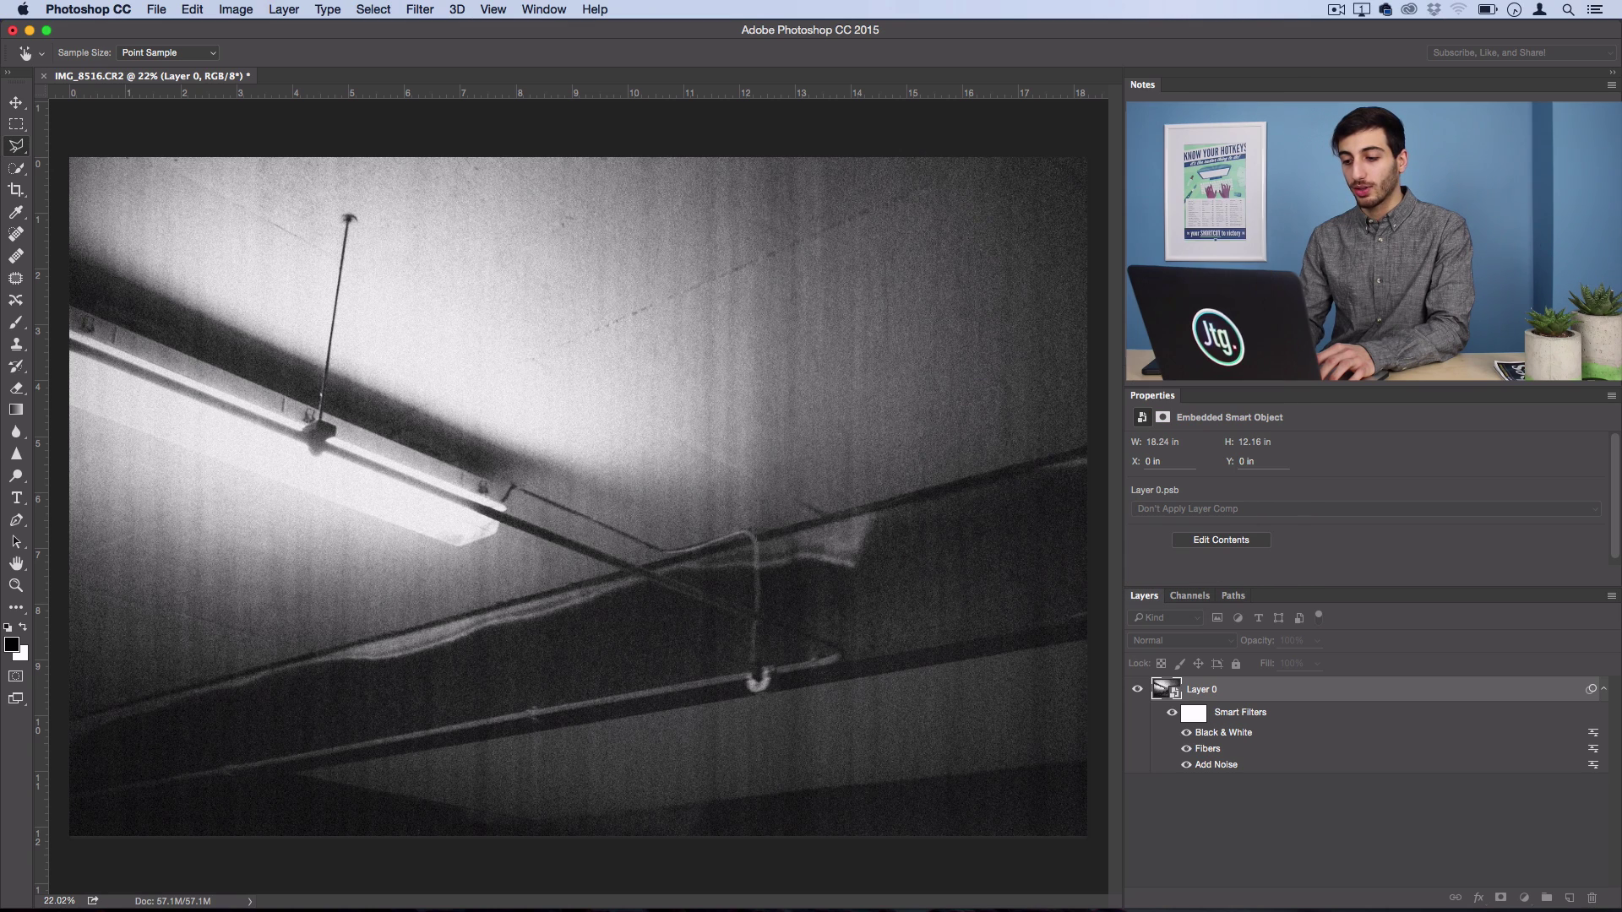
{"action": "key", "text": "l"}
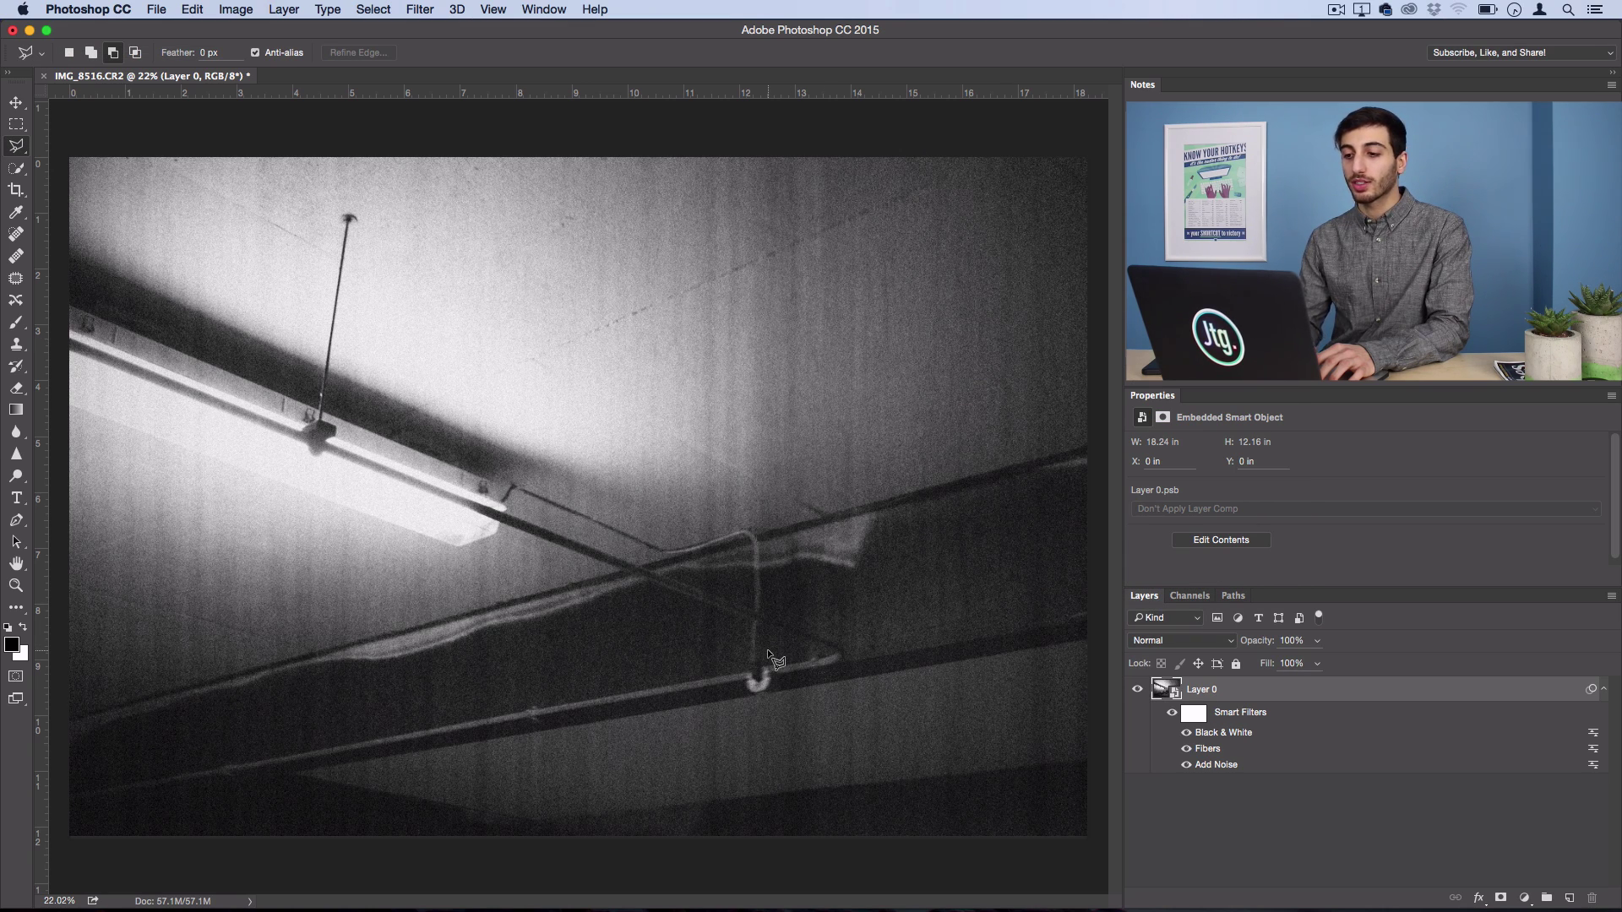